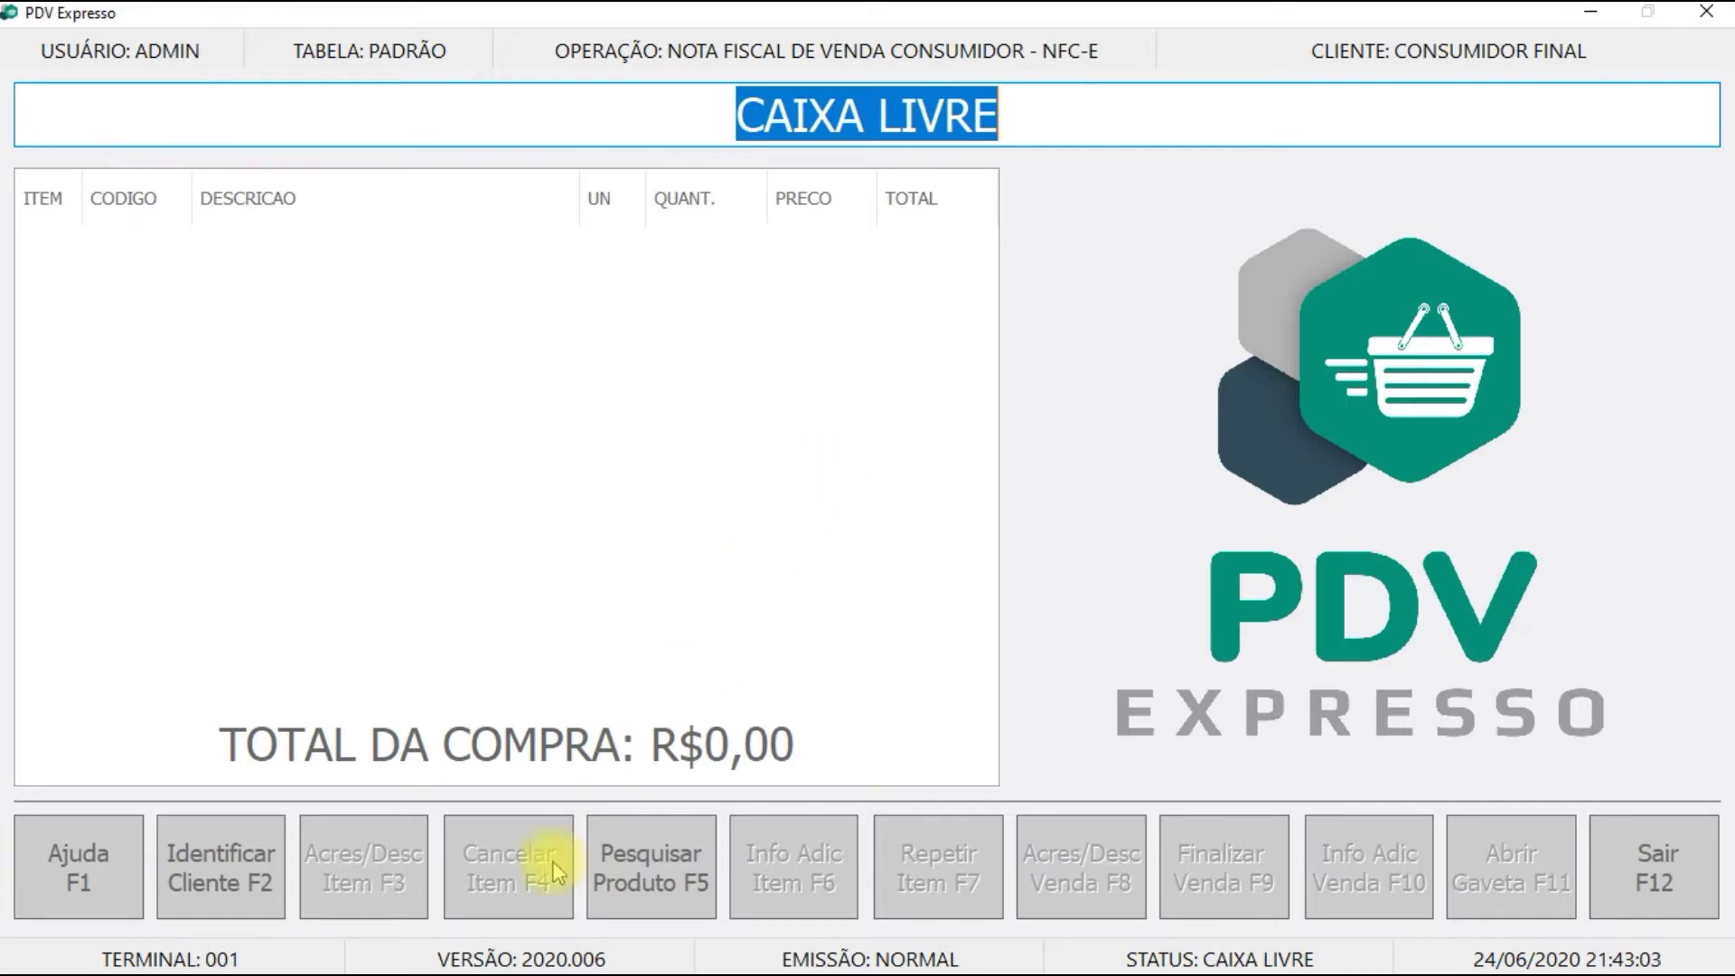
Step: Start a sale by adding the product ABRAÇADEIRA DE NYLON3,5 200 from the product search
left_click(104, 866)
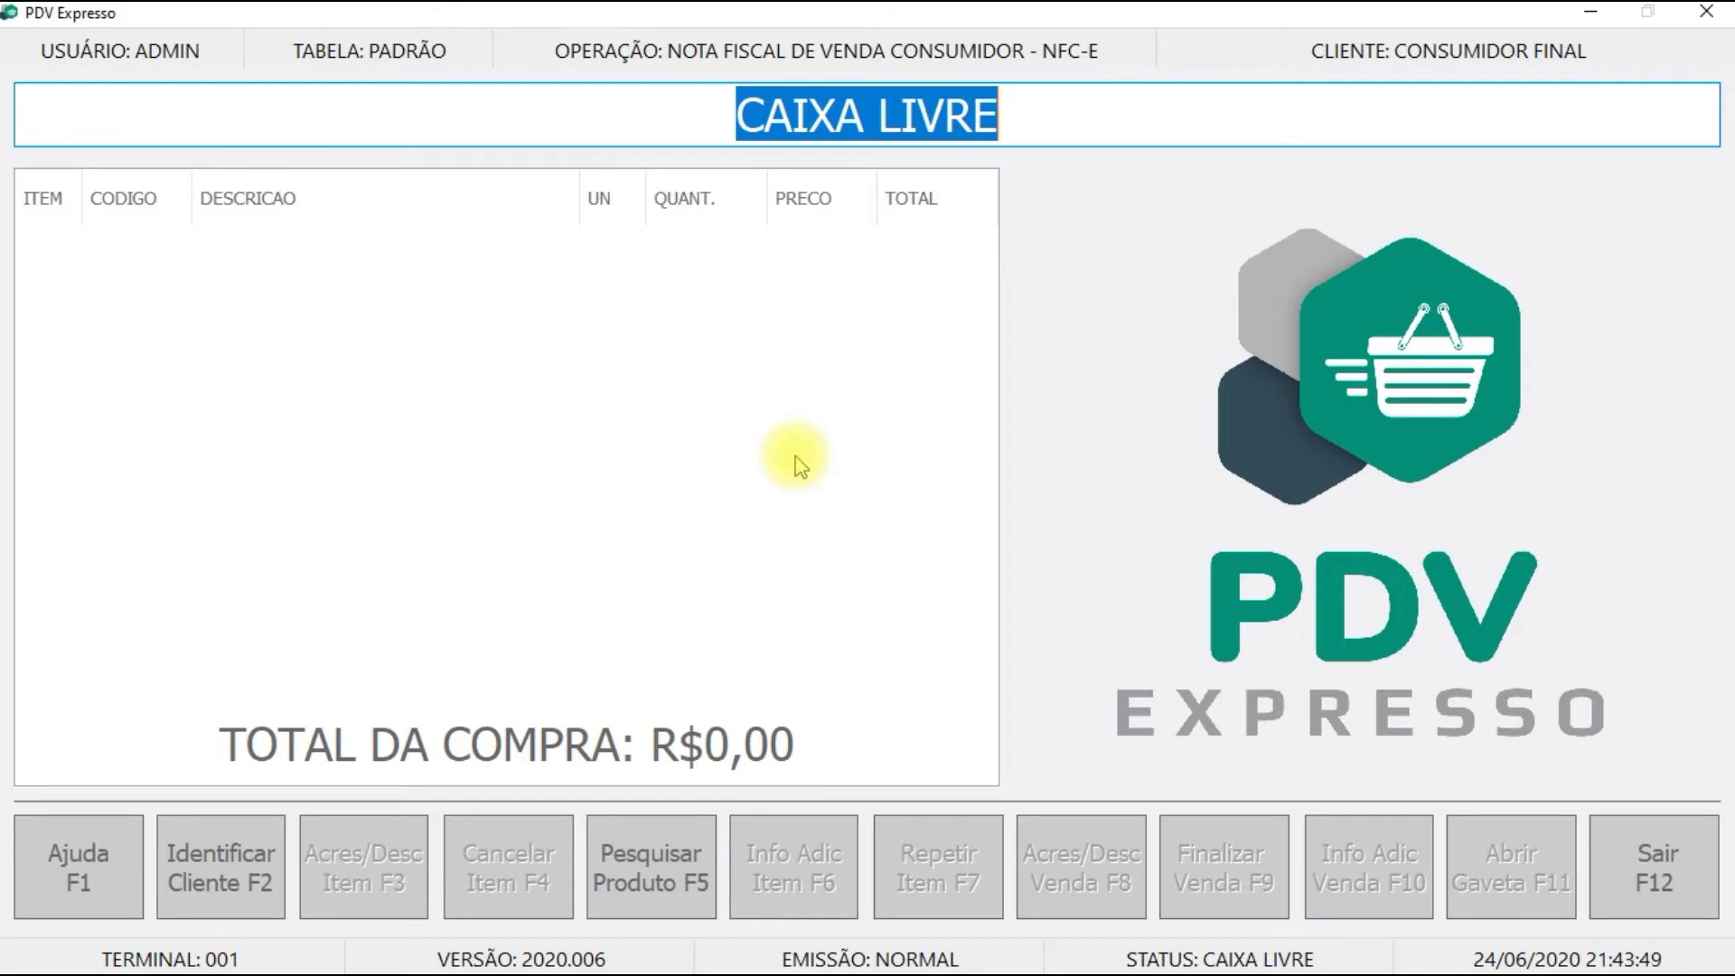
key("F5")
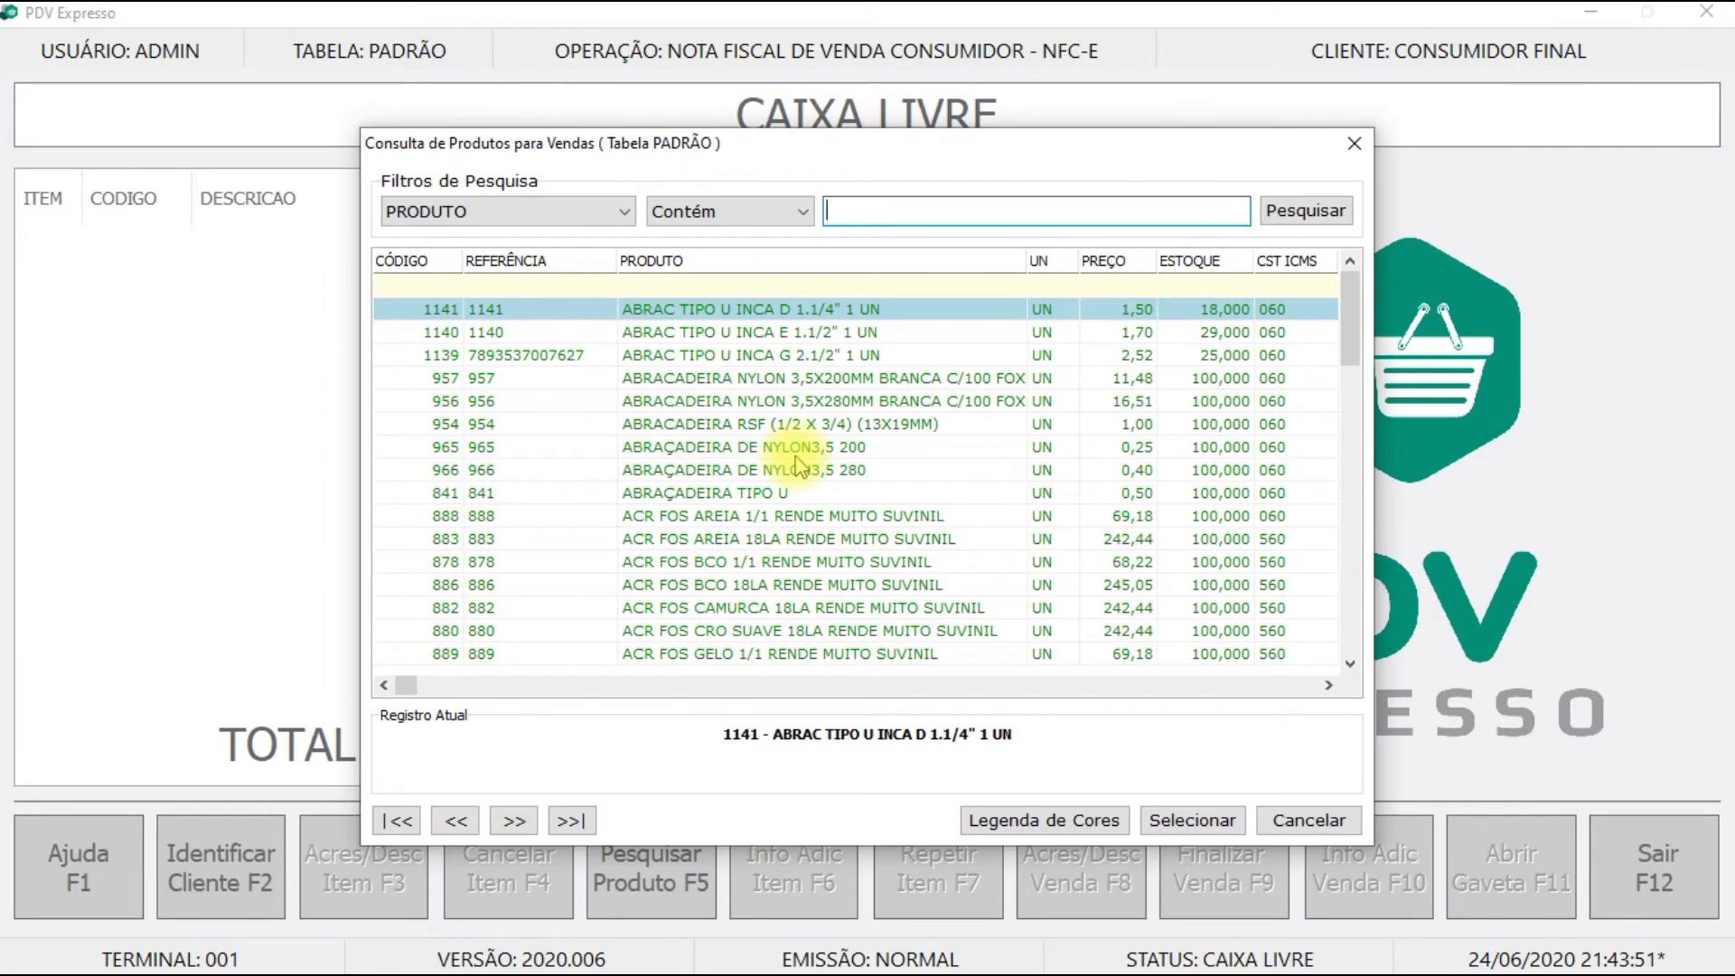
double_click(789, 446)
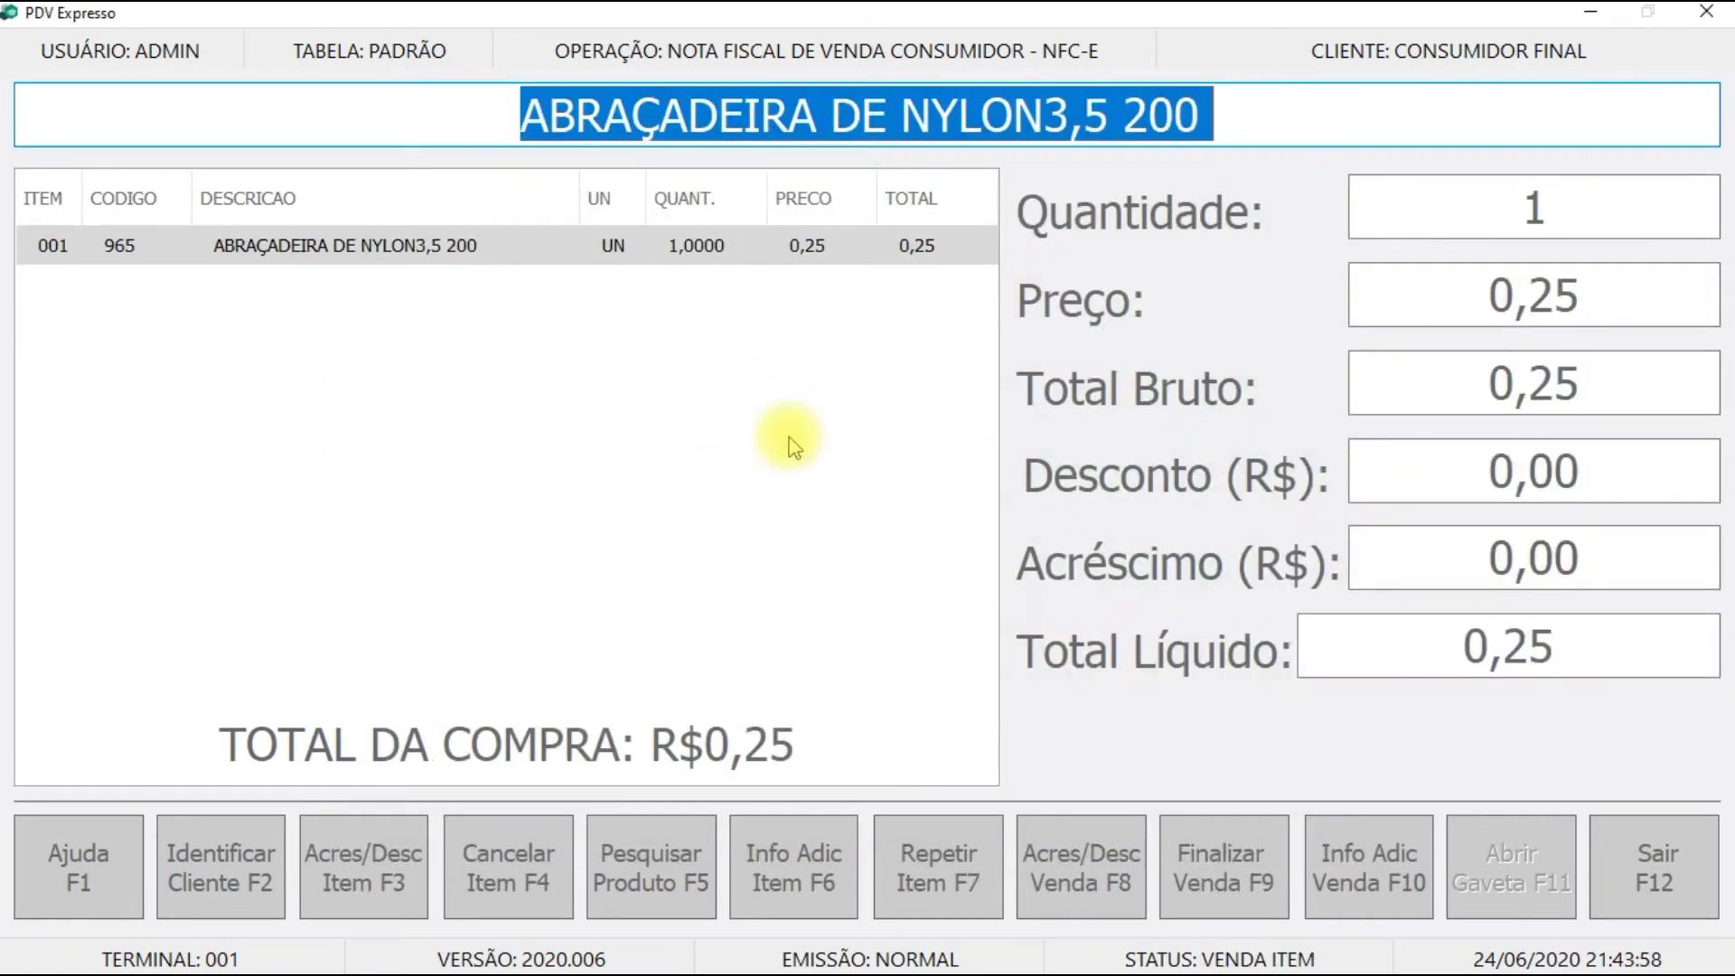
Step: Identify an unregistered customer for the sale by entering only the CPF/CNPJ, leaving the locality and address empty
key("F2")
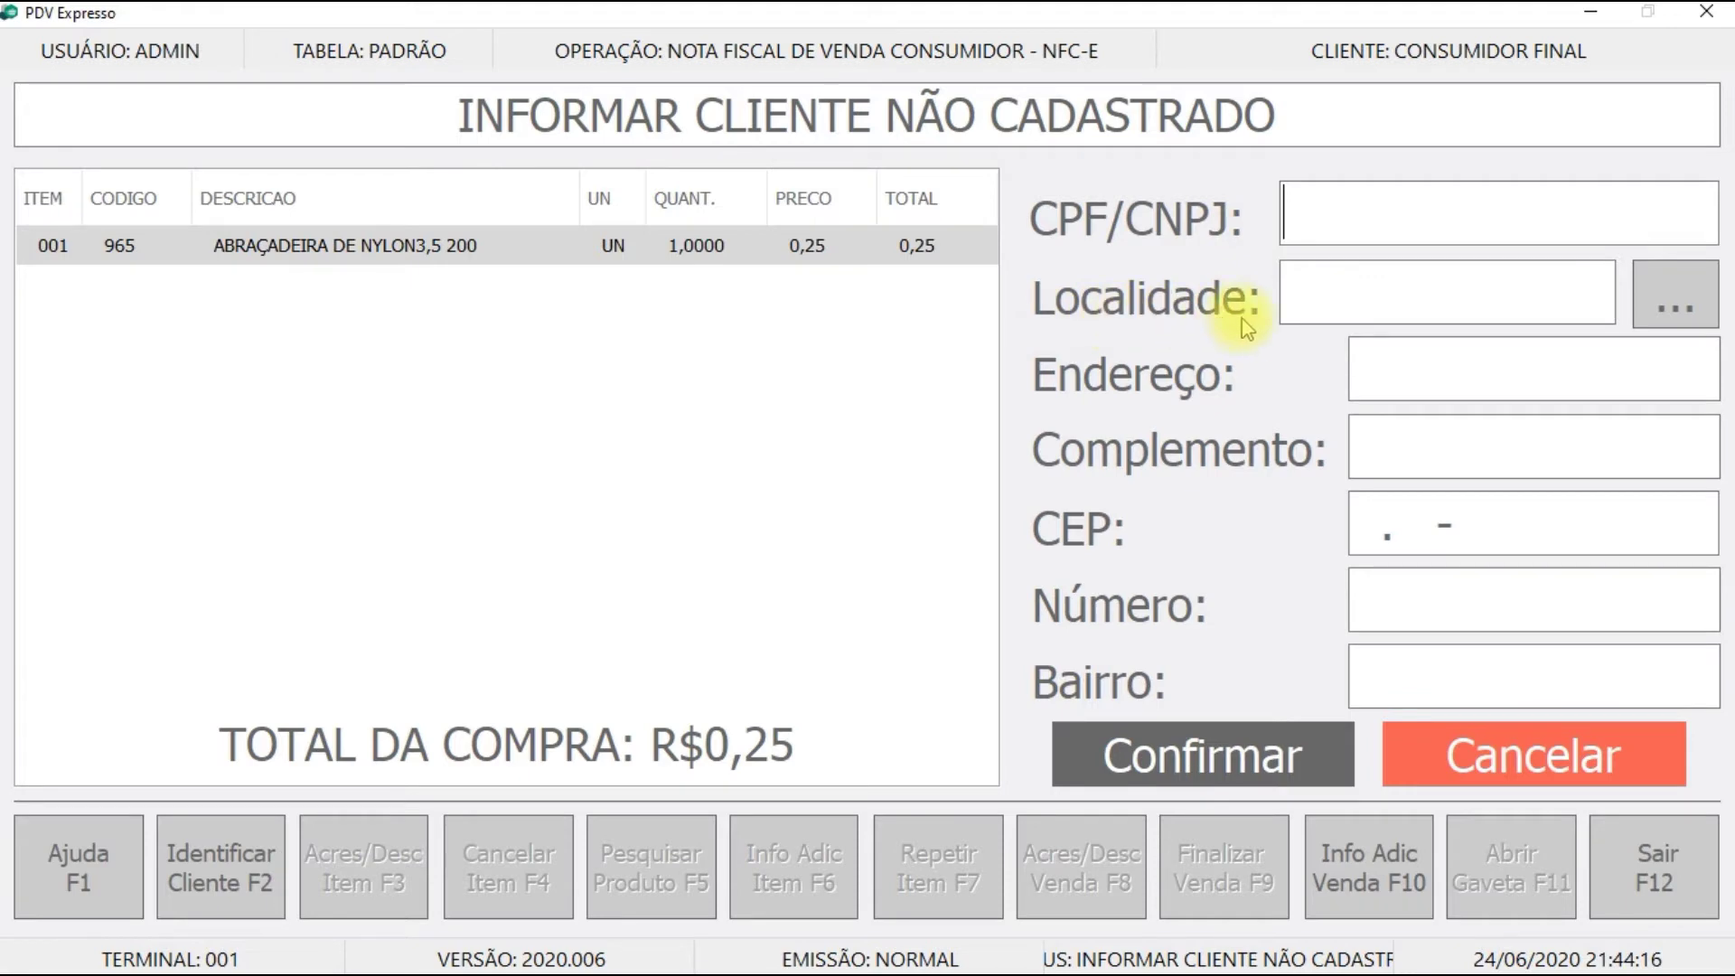
left_click(1683, 303)
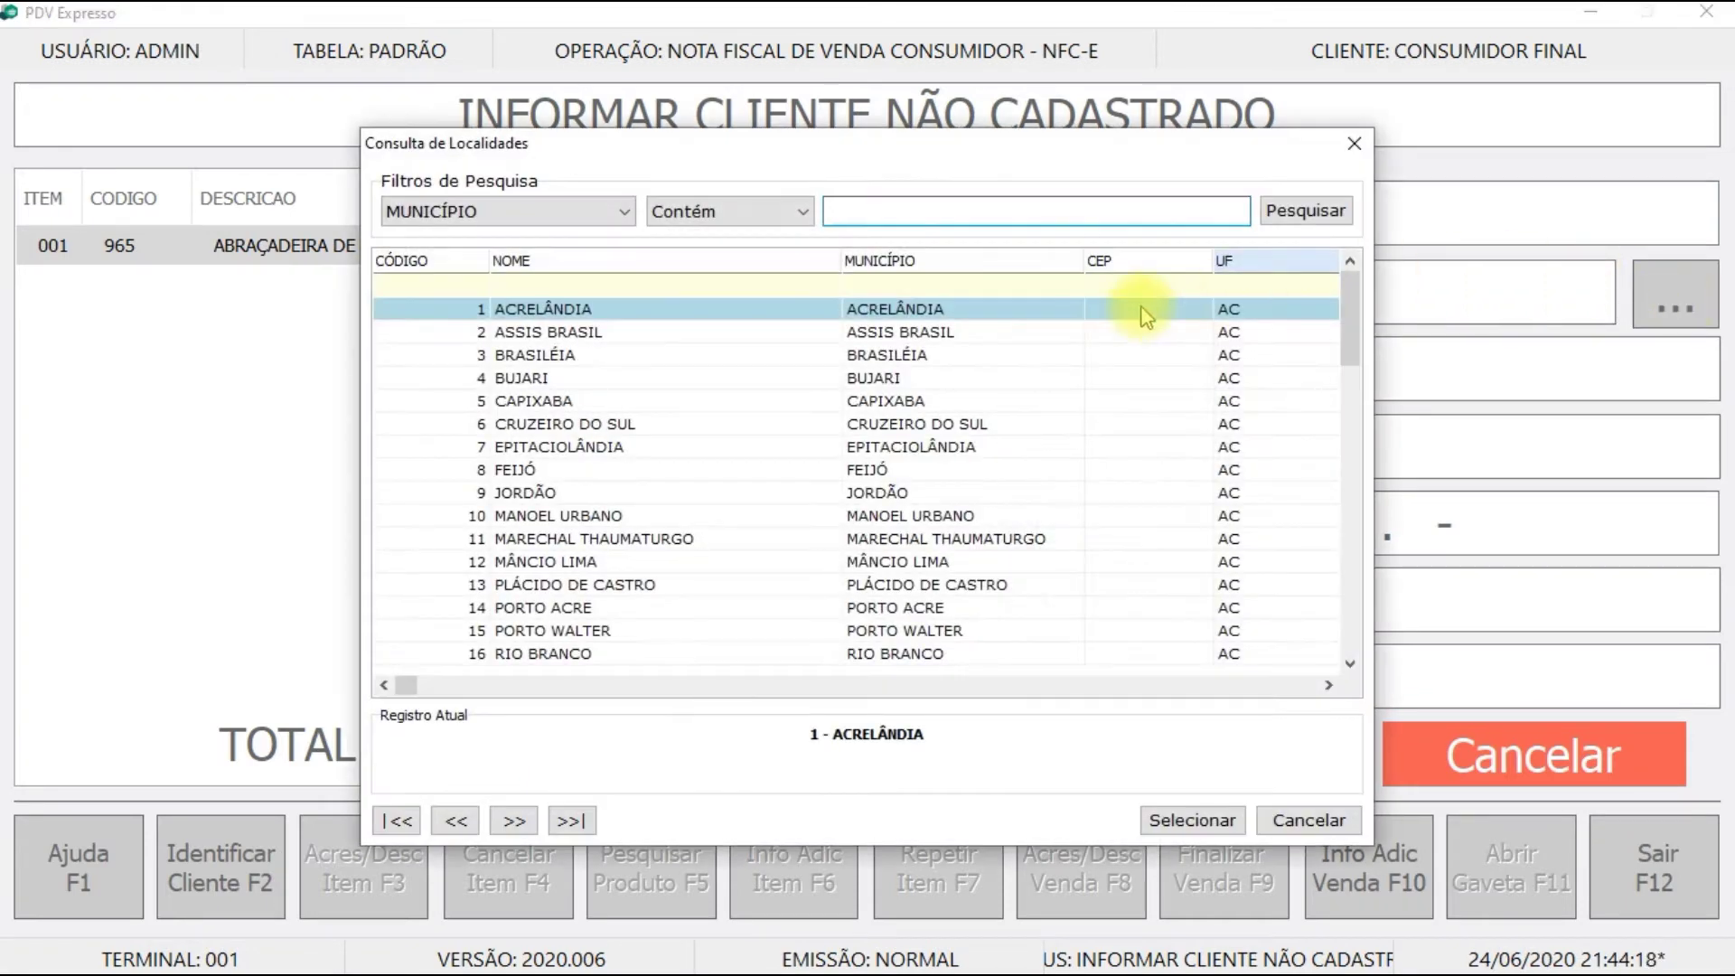
left_click(1353, 146)
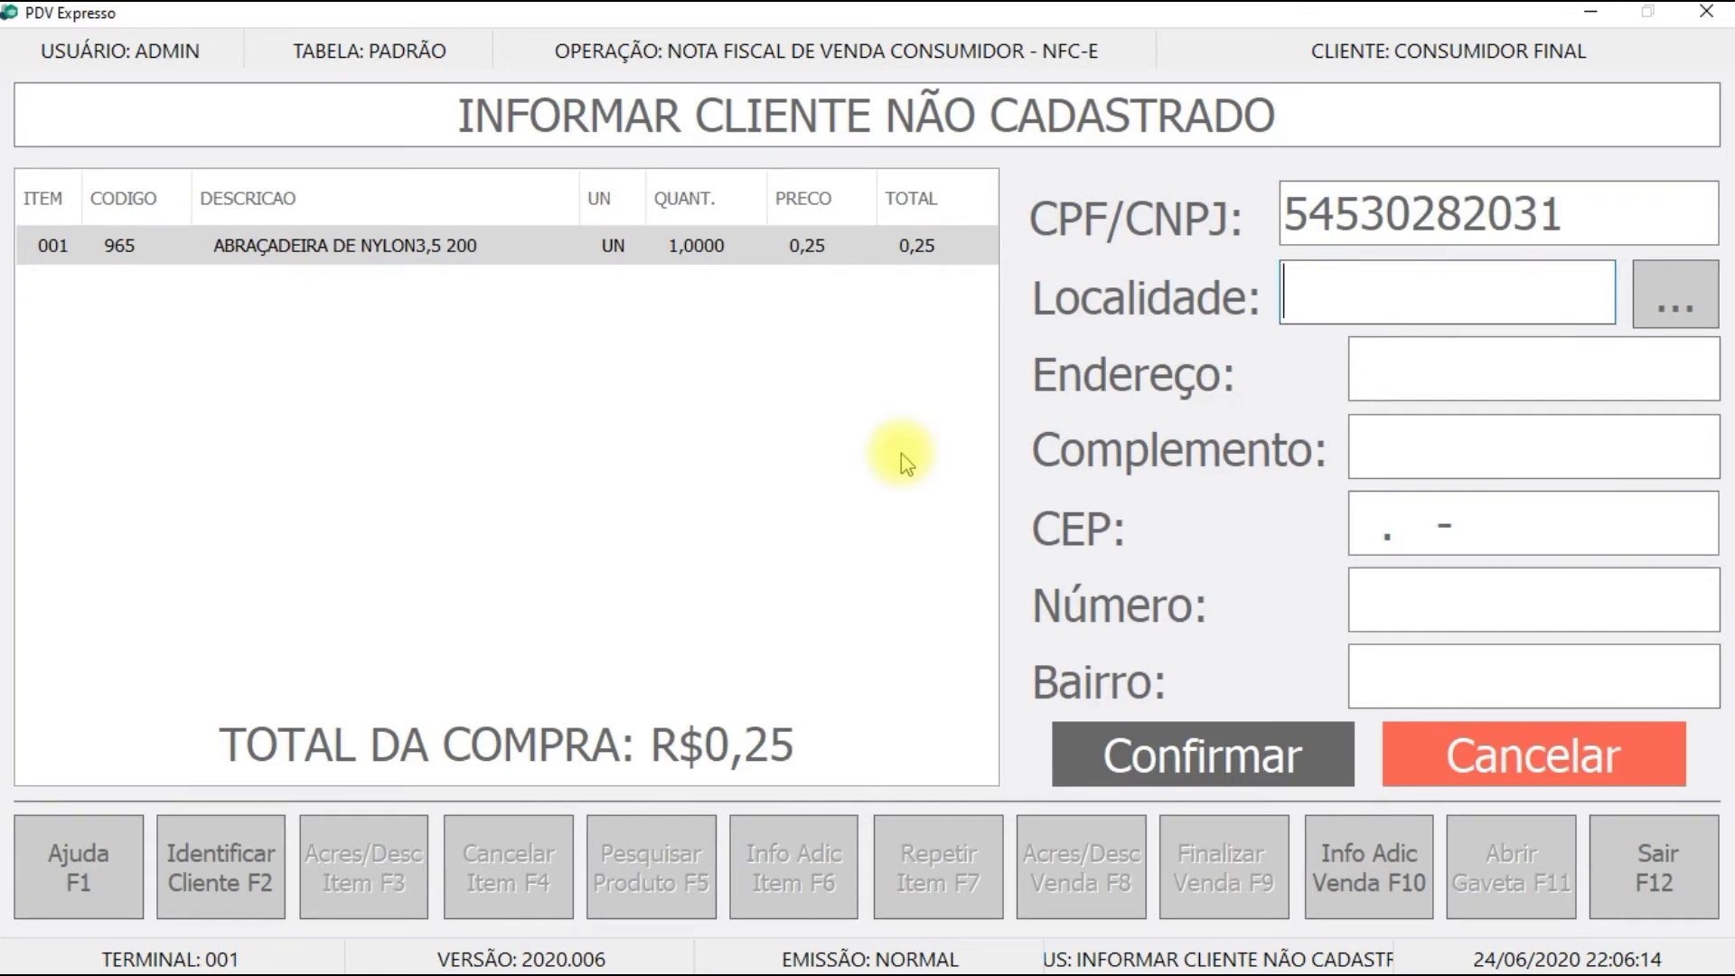
left_click(1188, 762)
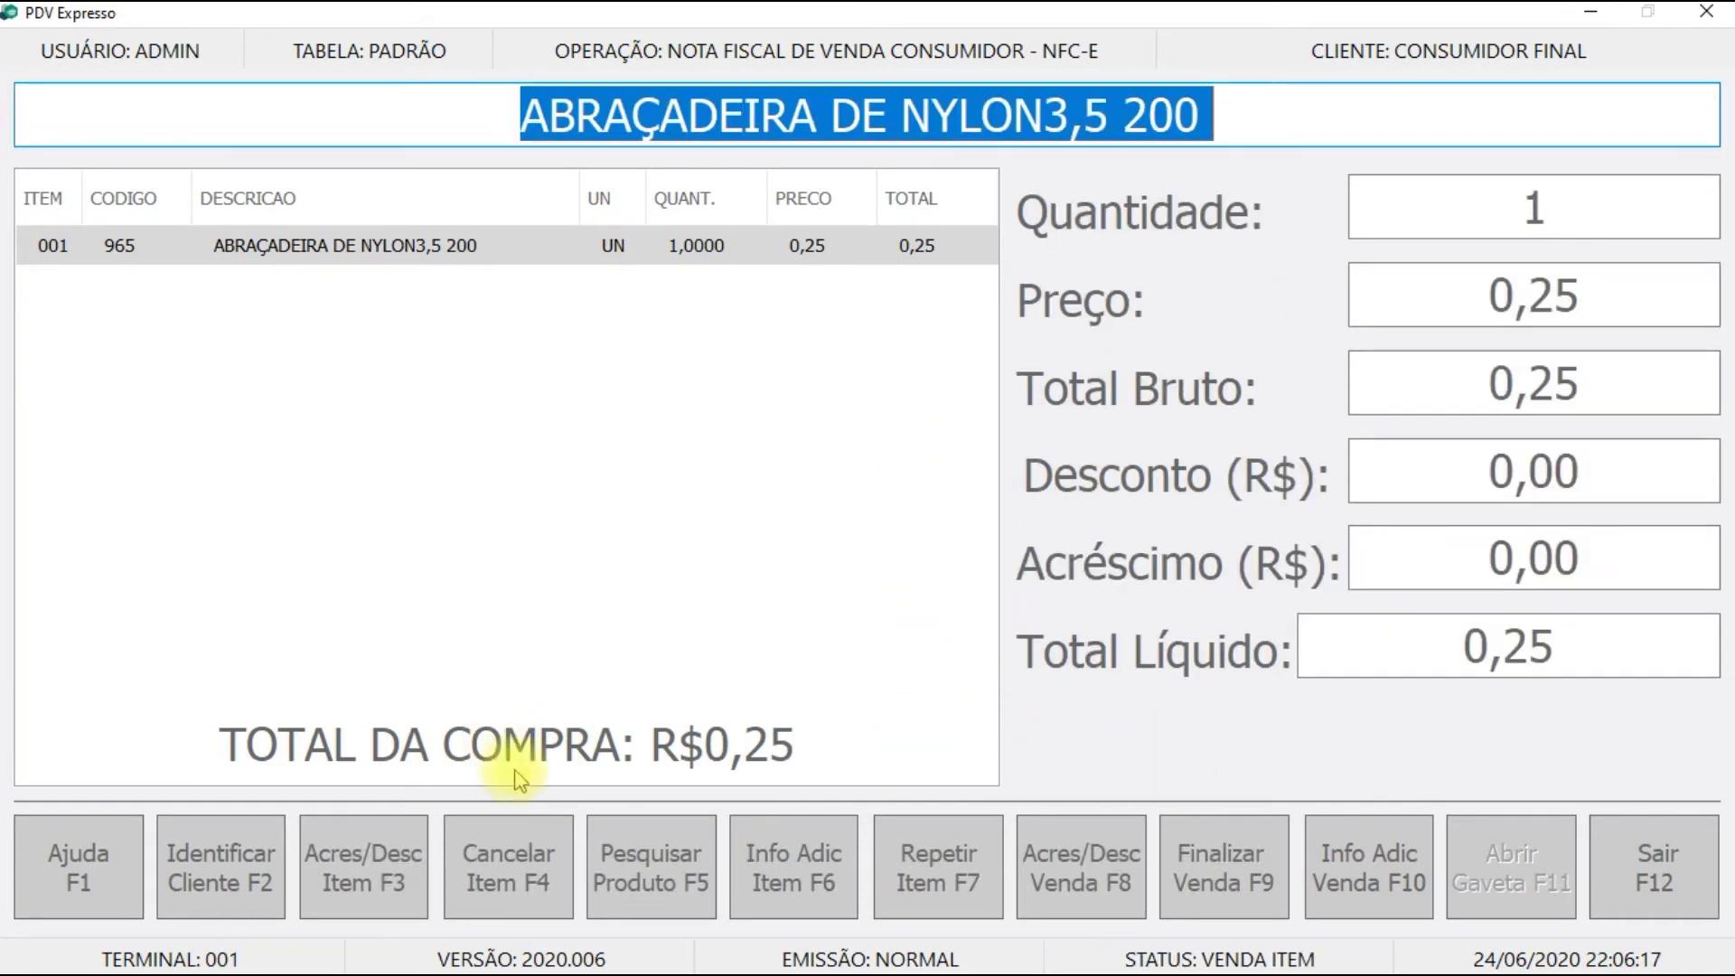
Step: Identify the sale's customer as the second one in the active customer list, accepting the replacement of the unregistered customer
left_click(237, 858)
left_click(1673, 226)
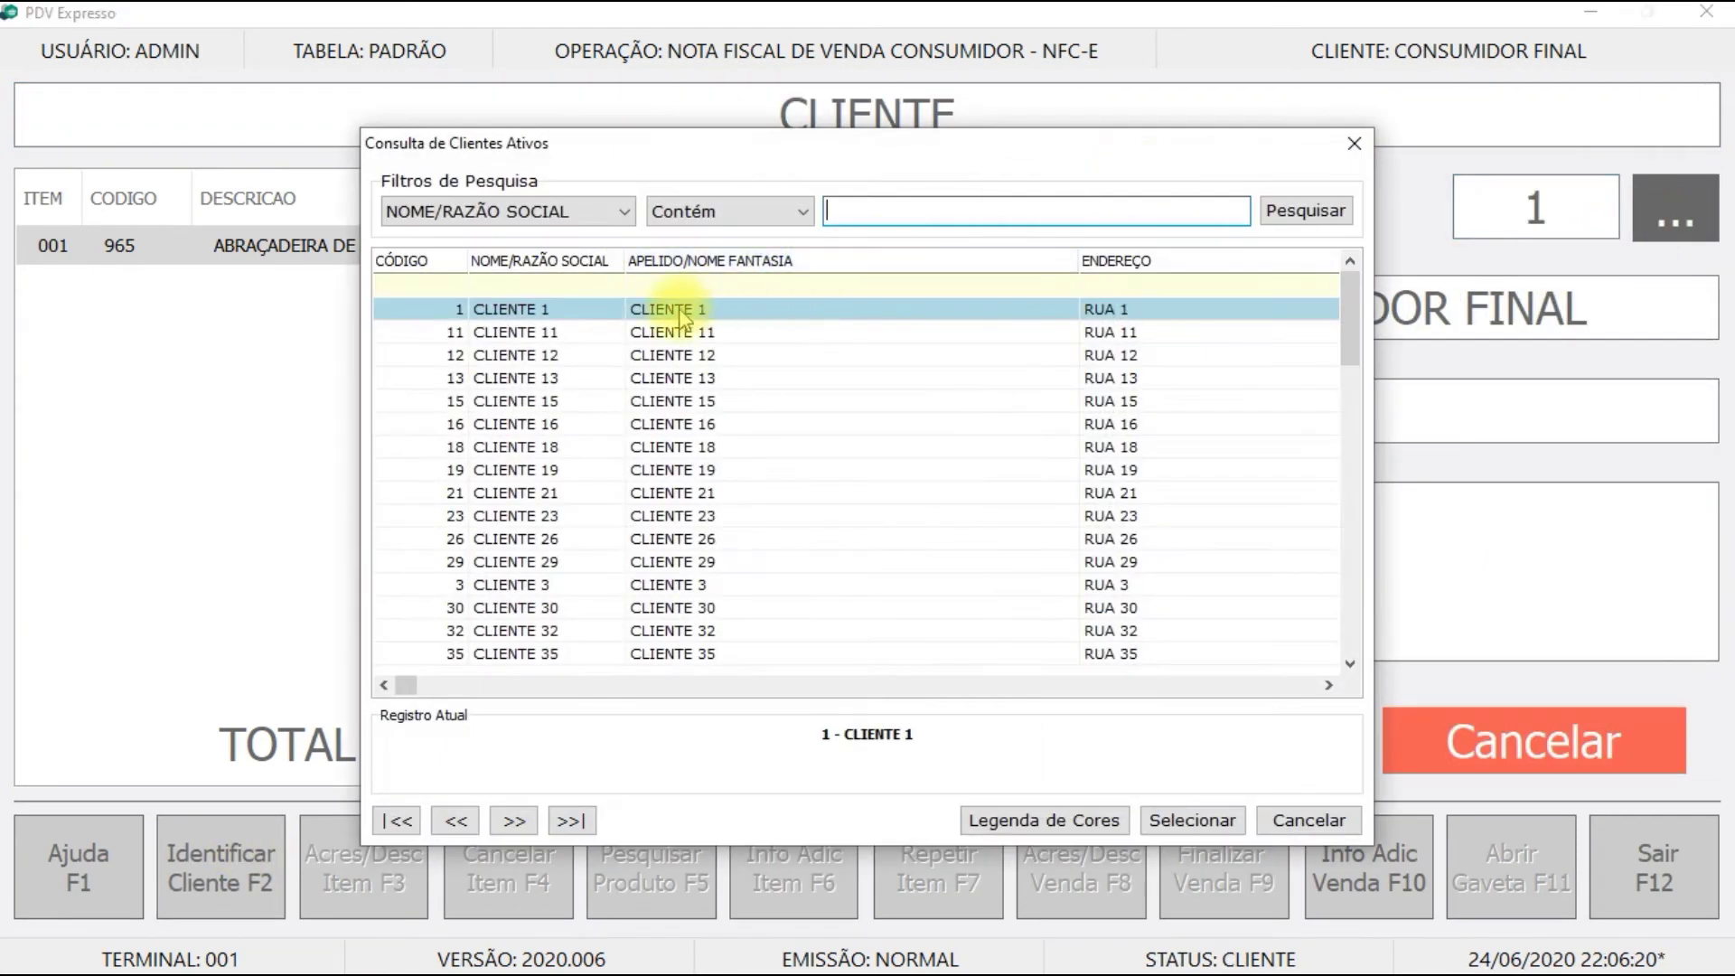
left_click(672, 335)
double_click(671, 334)
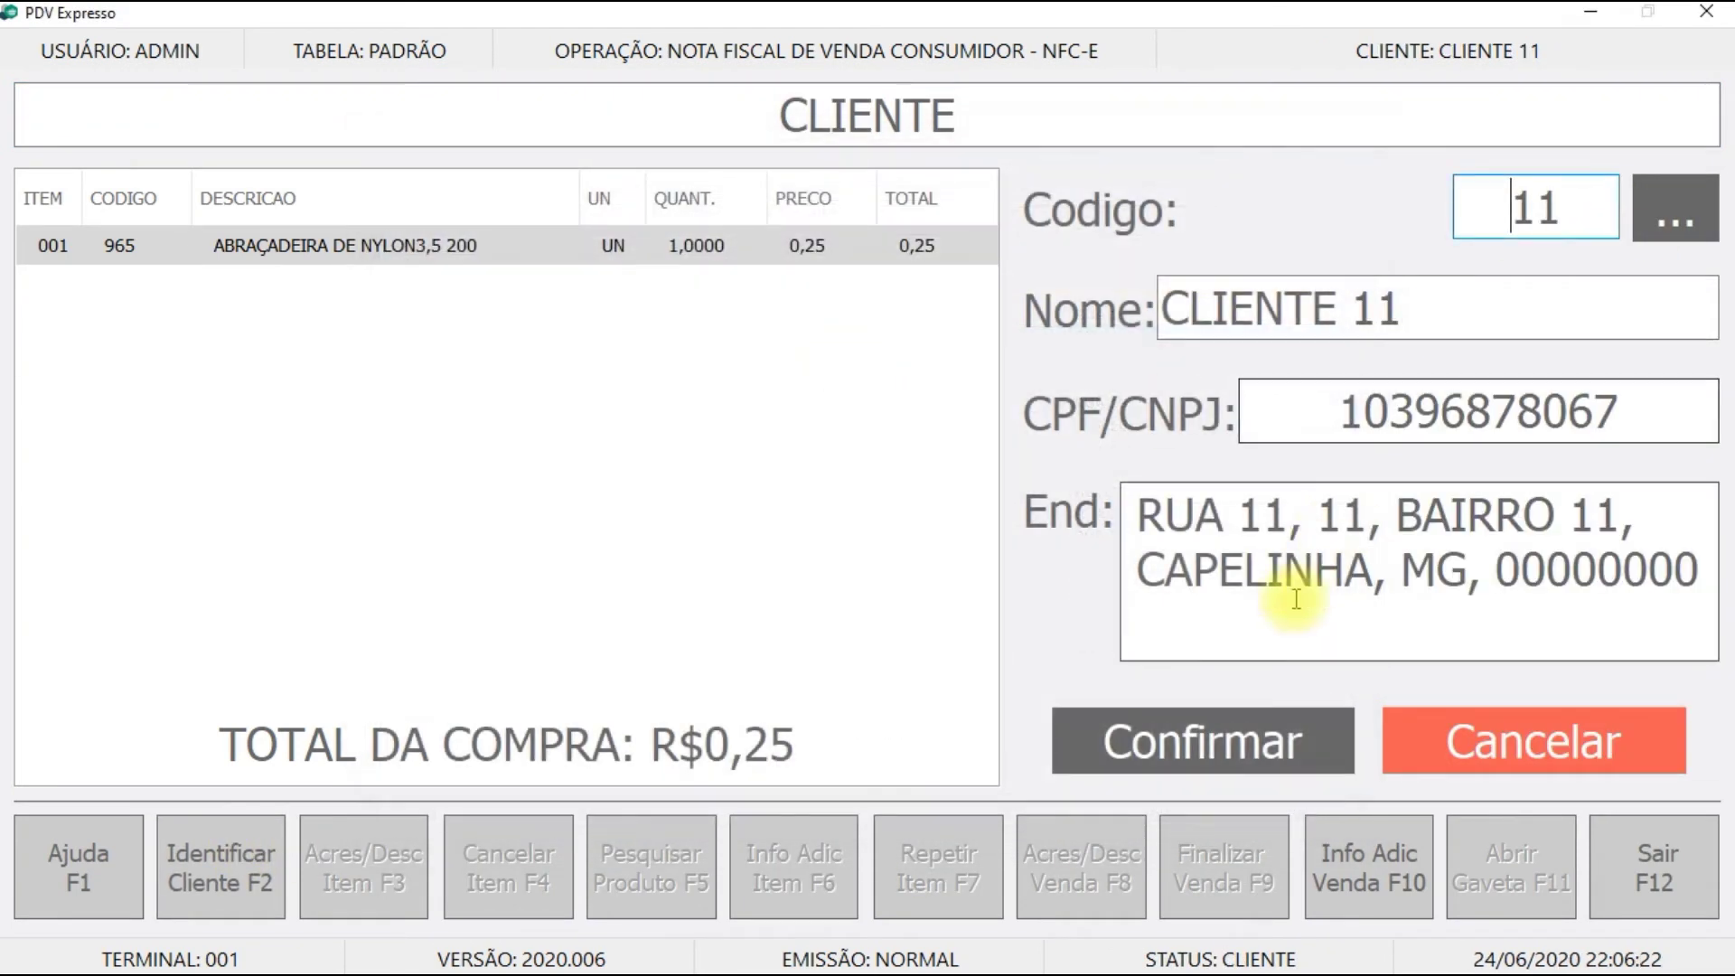
left_click(1215, 736)
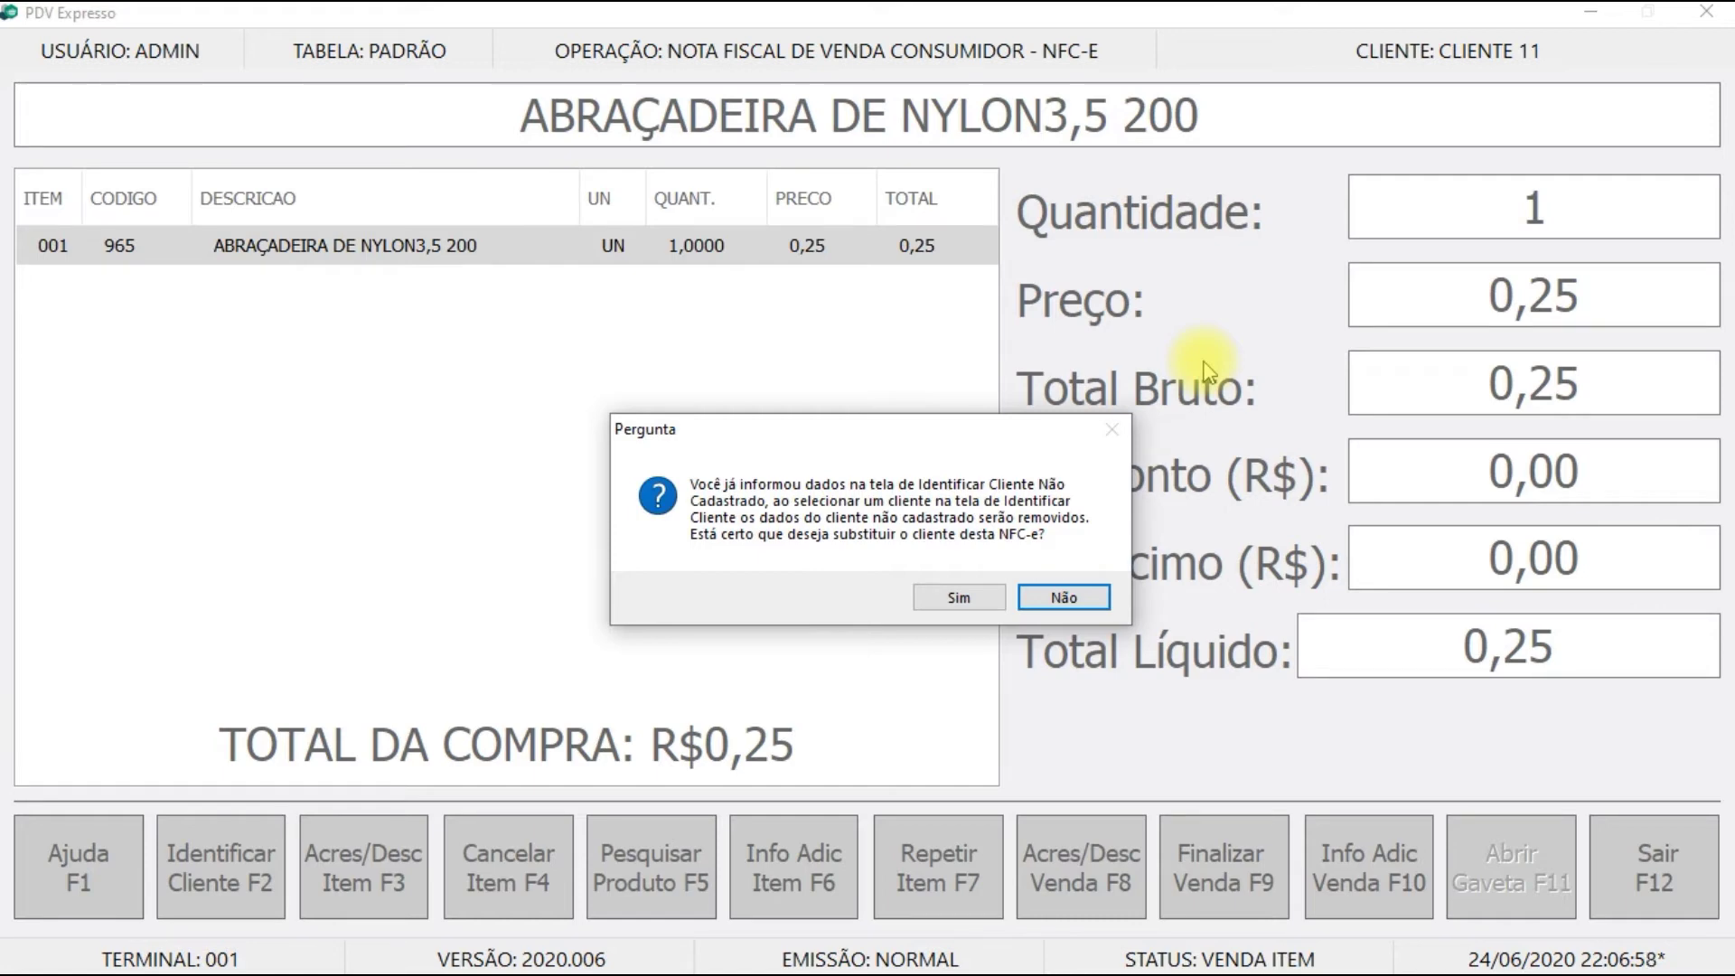
left_click(960, 598)
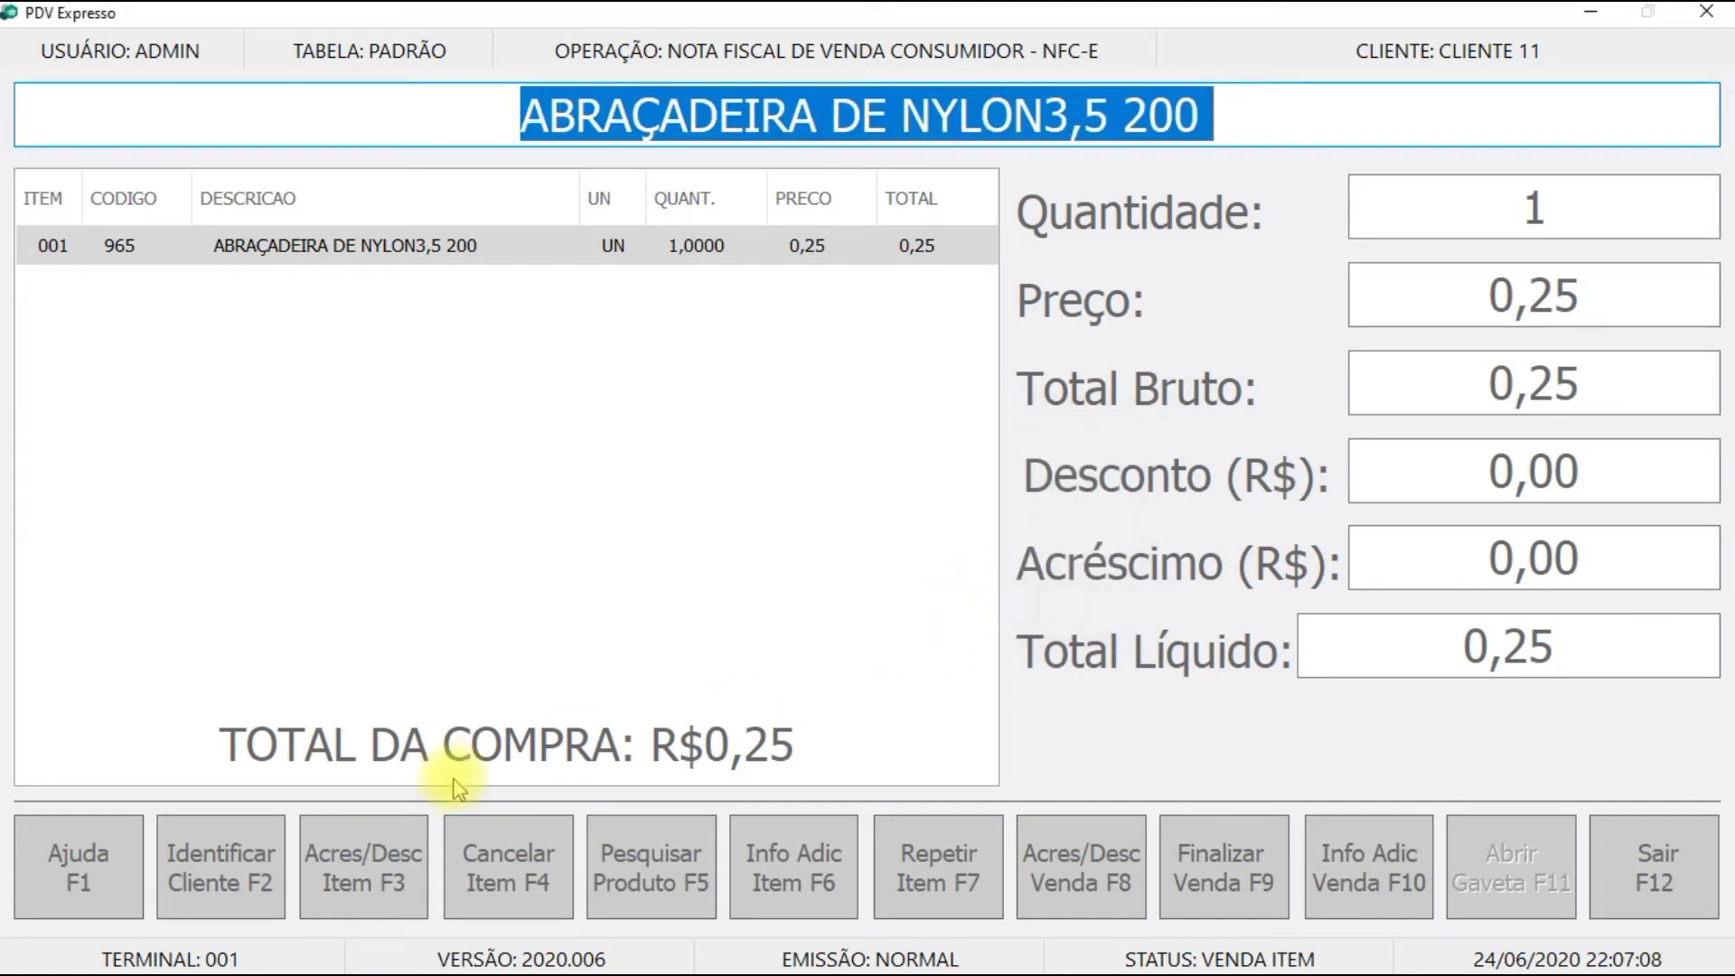
Step: Replace the sale's registered customer with an unregistered one by pasting the same CPF/CNPJ, and accept the substitution
left_click(241, 858)
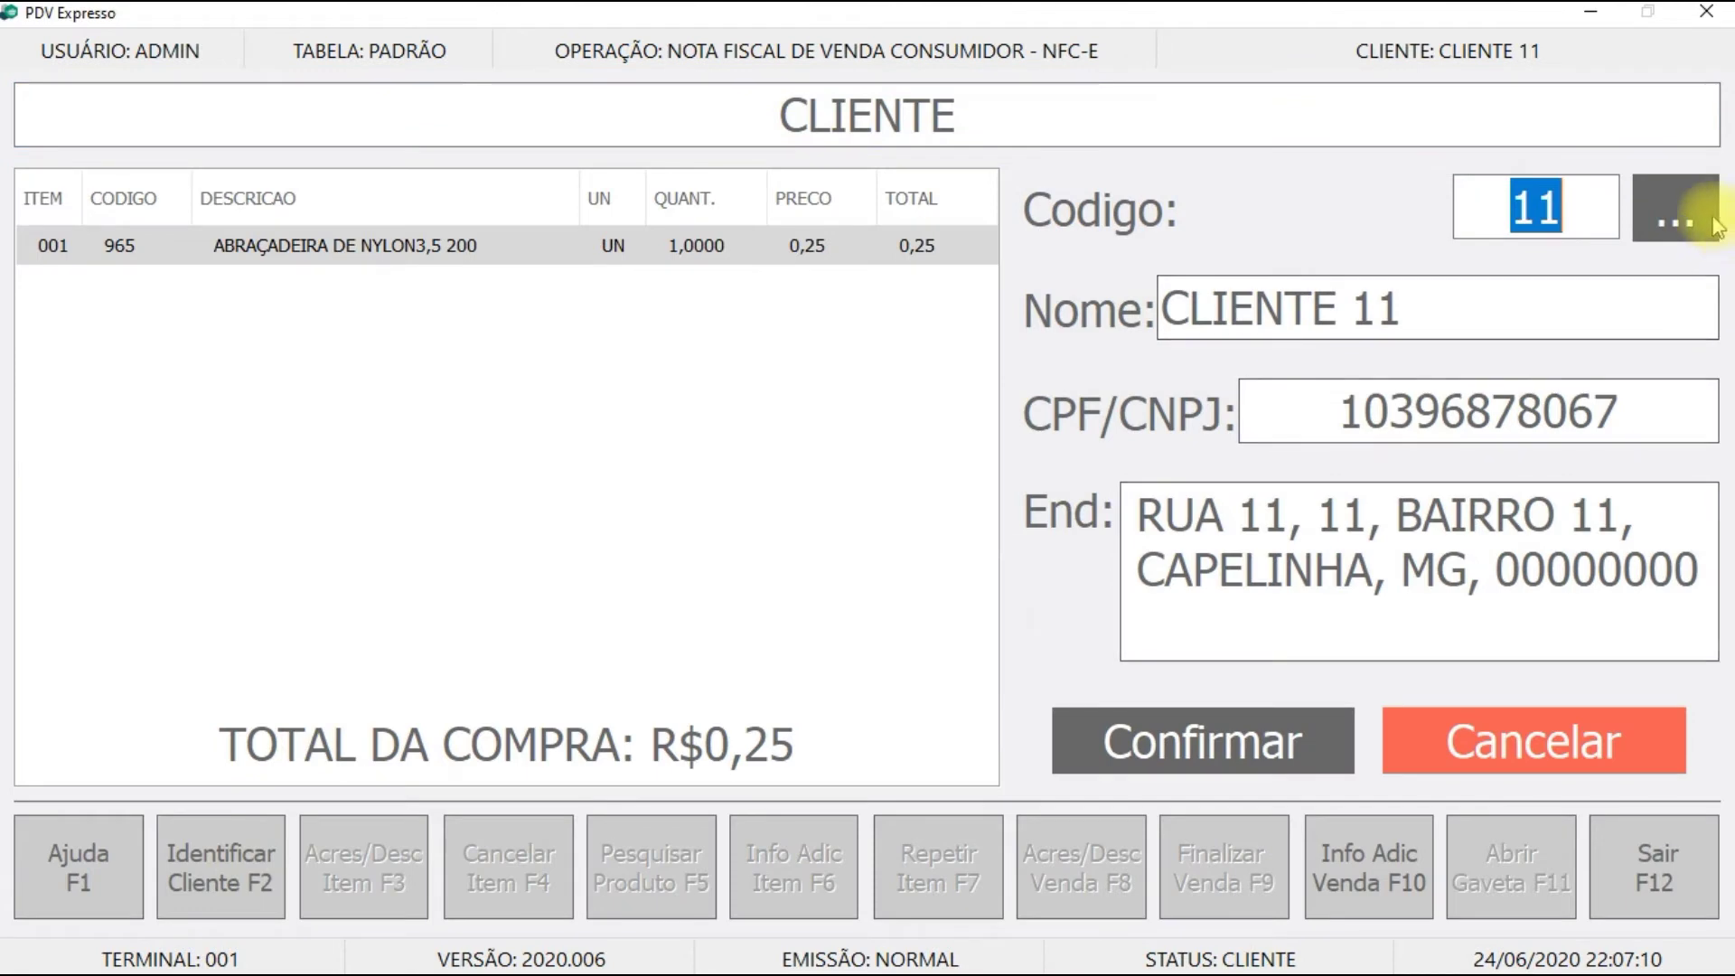
left_click(1210, 749)
right_click(56, 864)
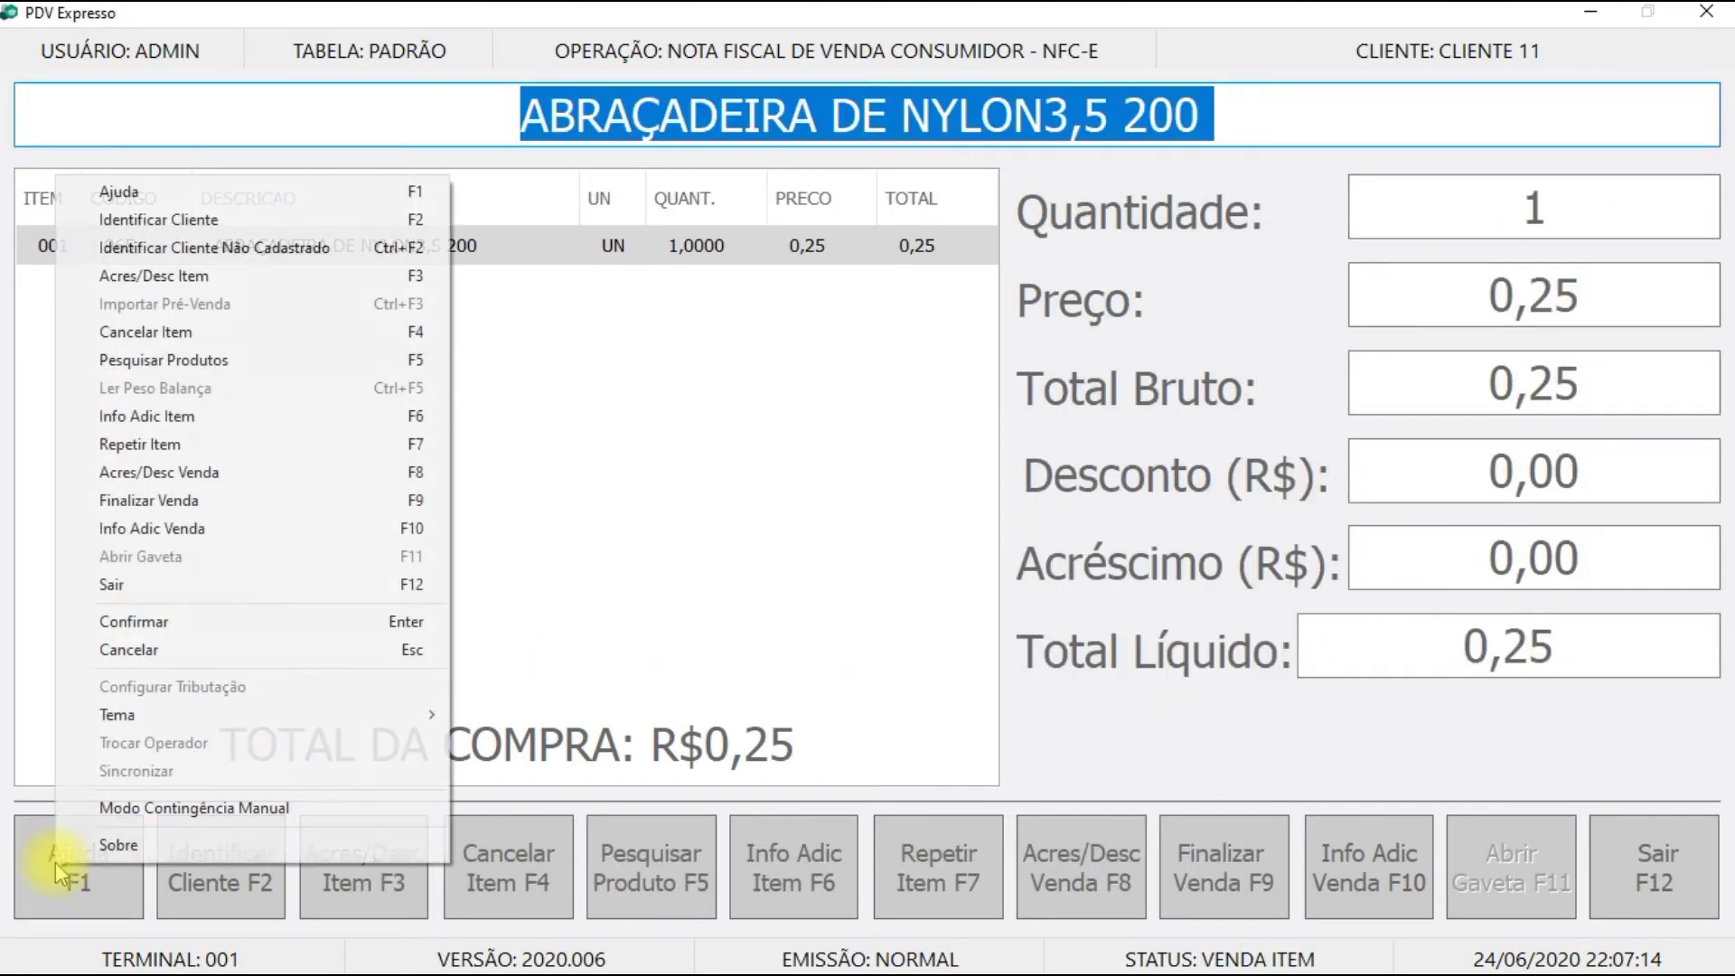
left_click(318, 260)
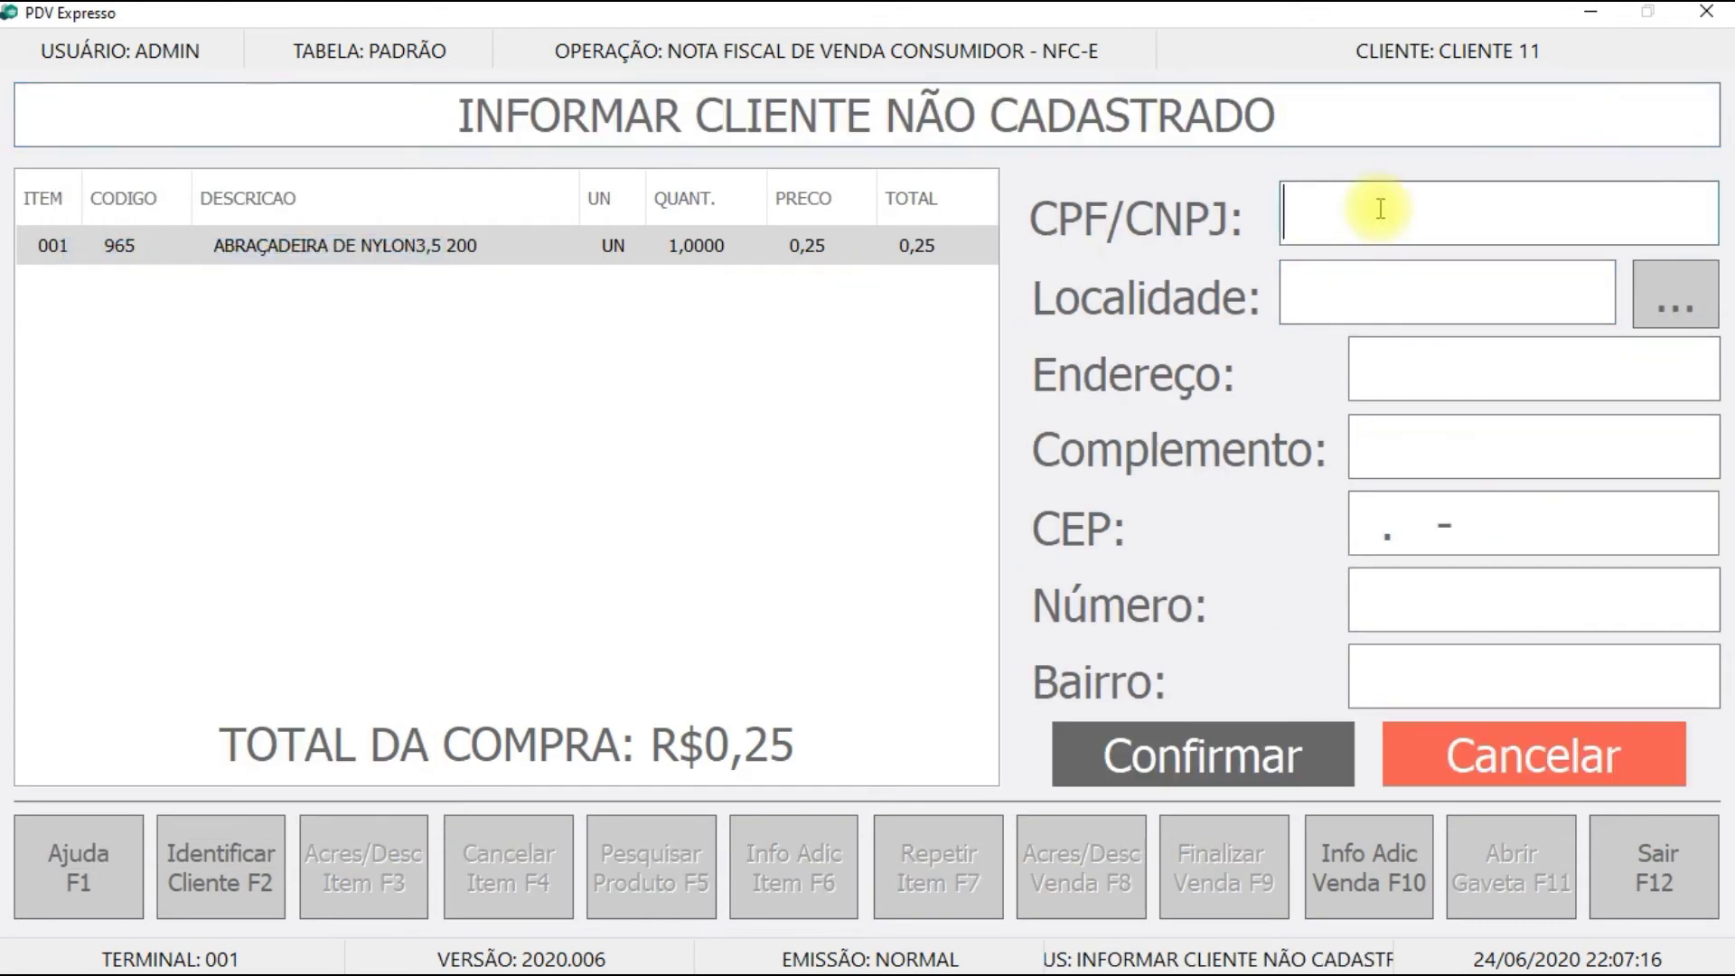
key("ctrl+v")
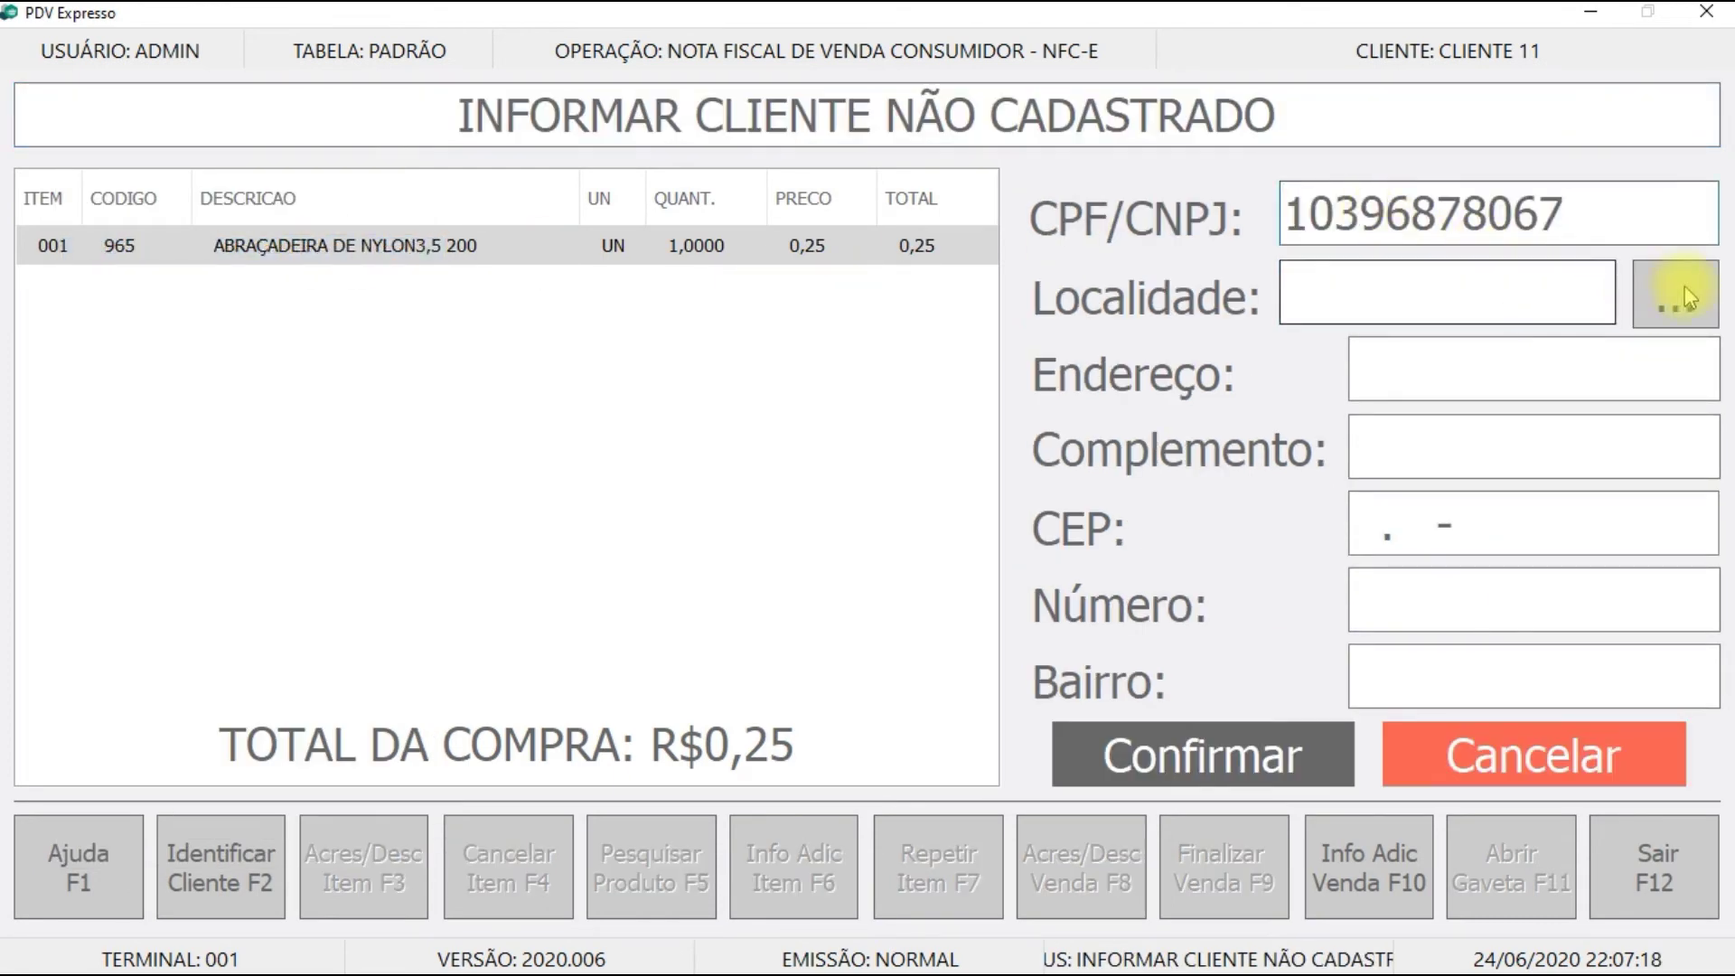
left_click(1236, 763)
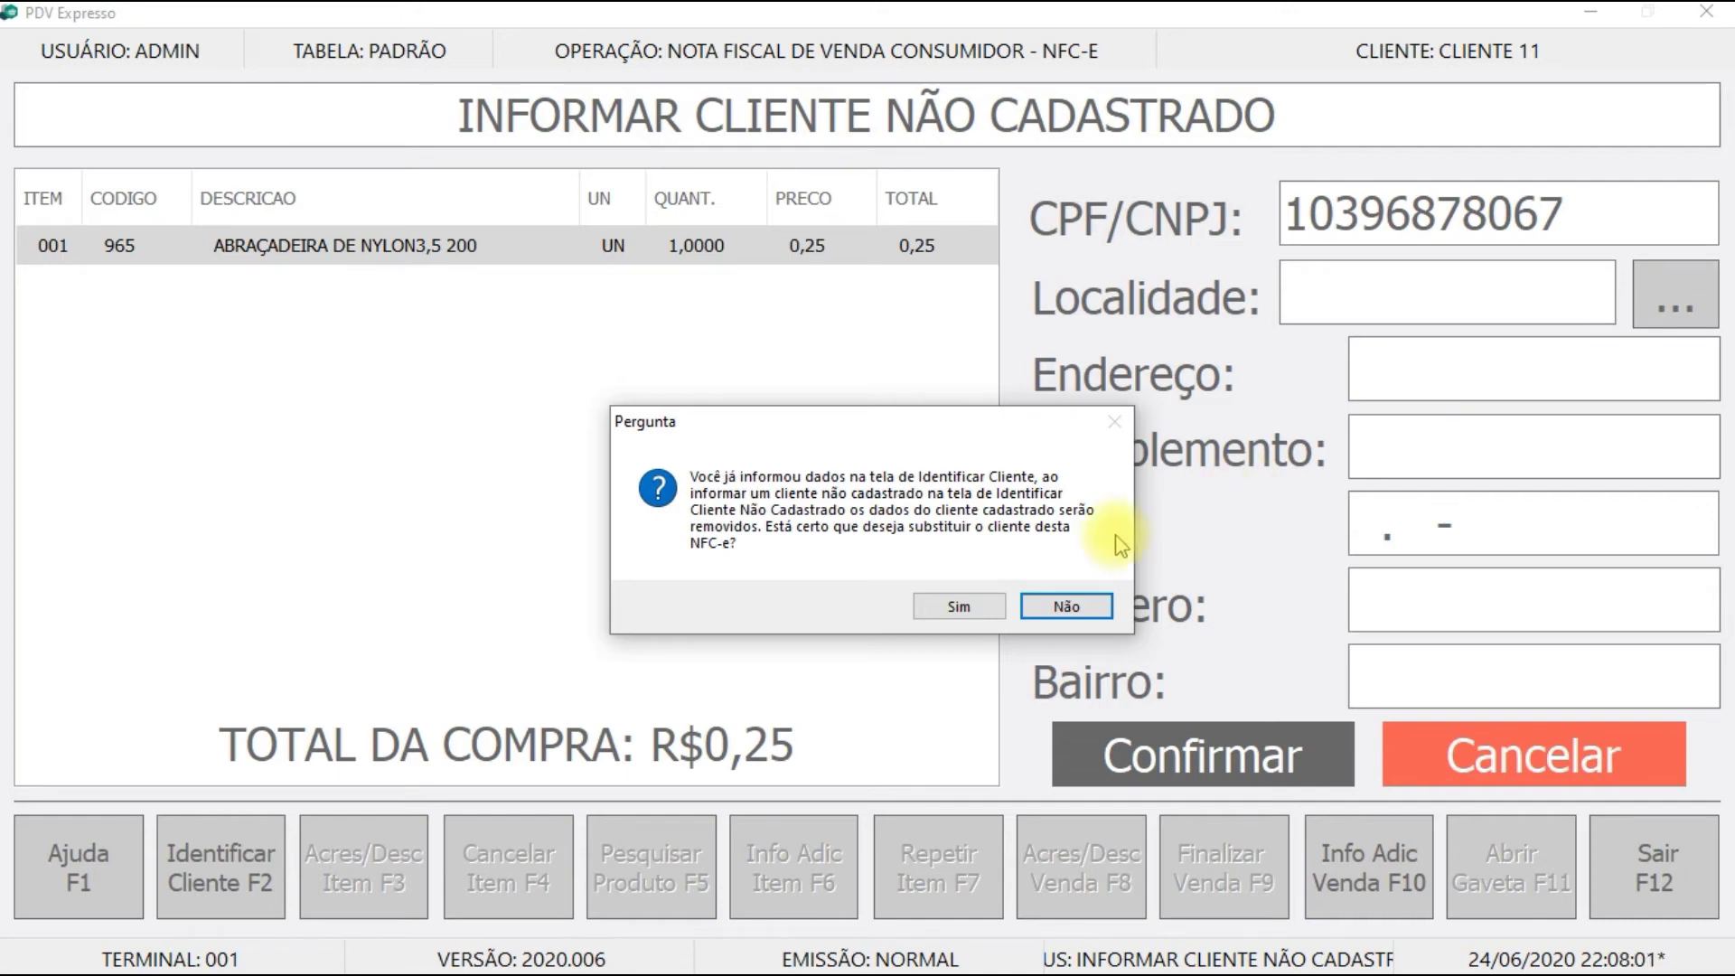
left_click(969, 603)
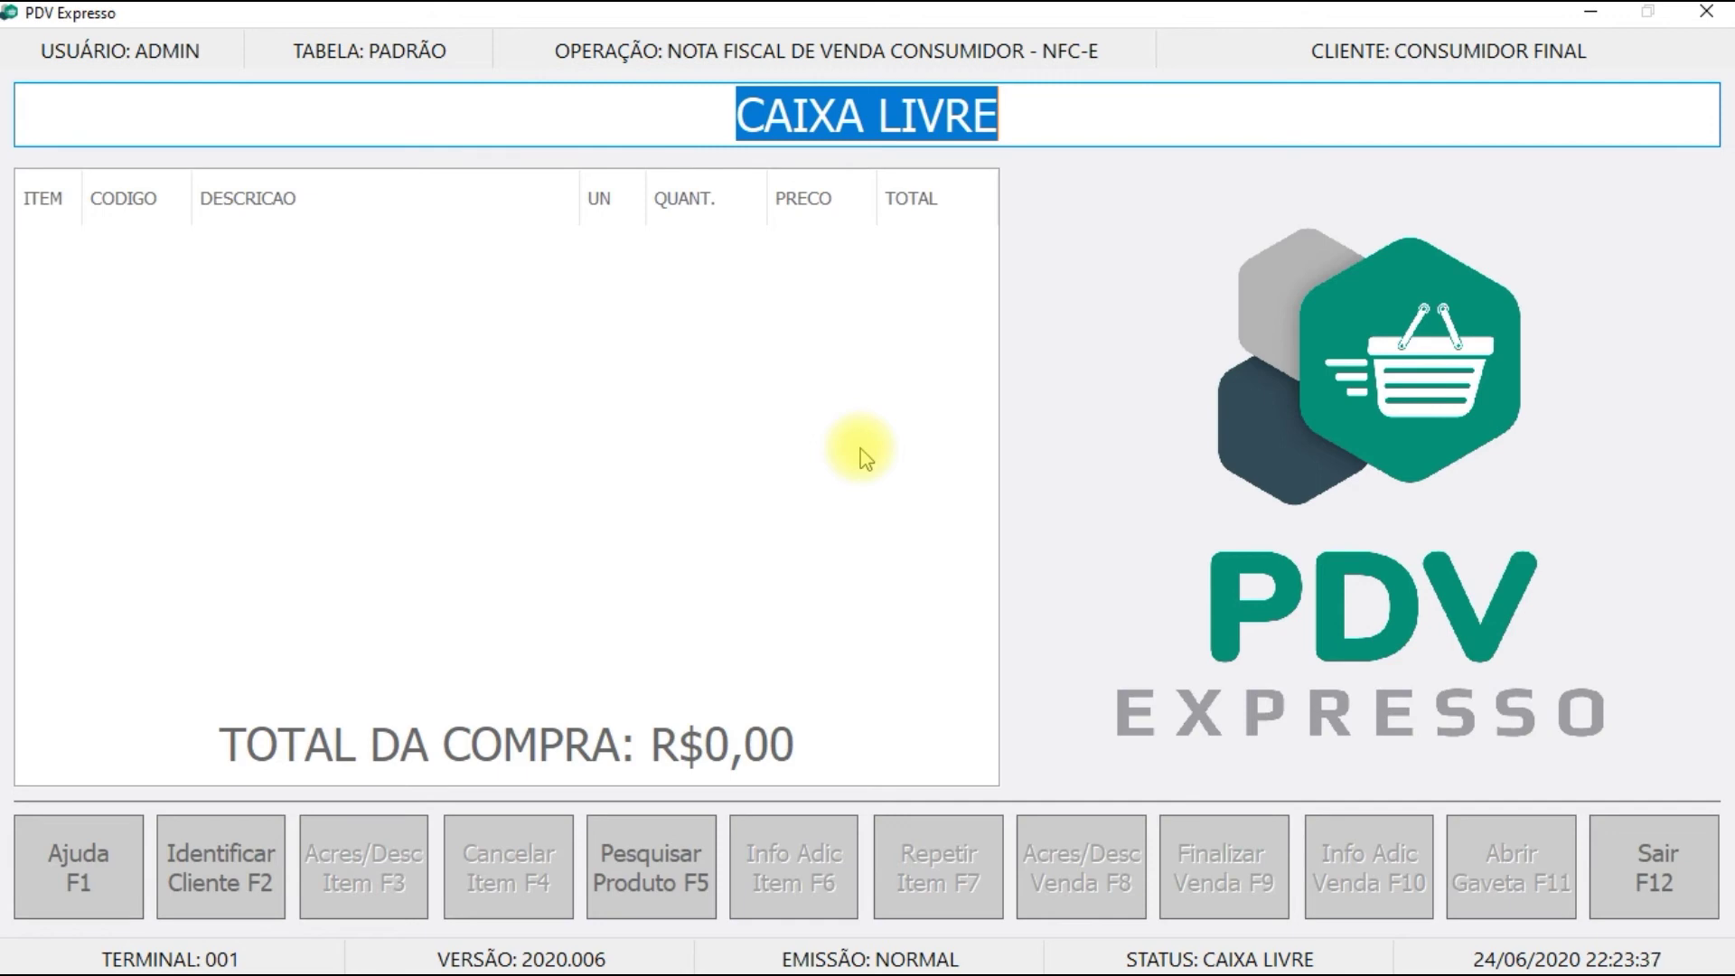
Step: Try to import the first listed pre-sale, the one totalling 69,18, into the free register
left_click(116, 866)
left_click(399, 301)
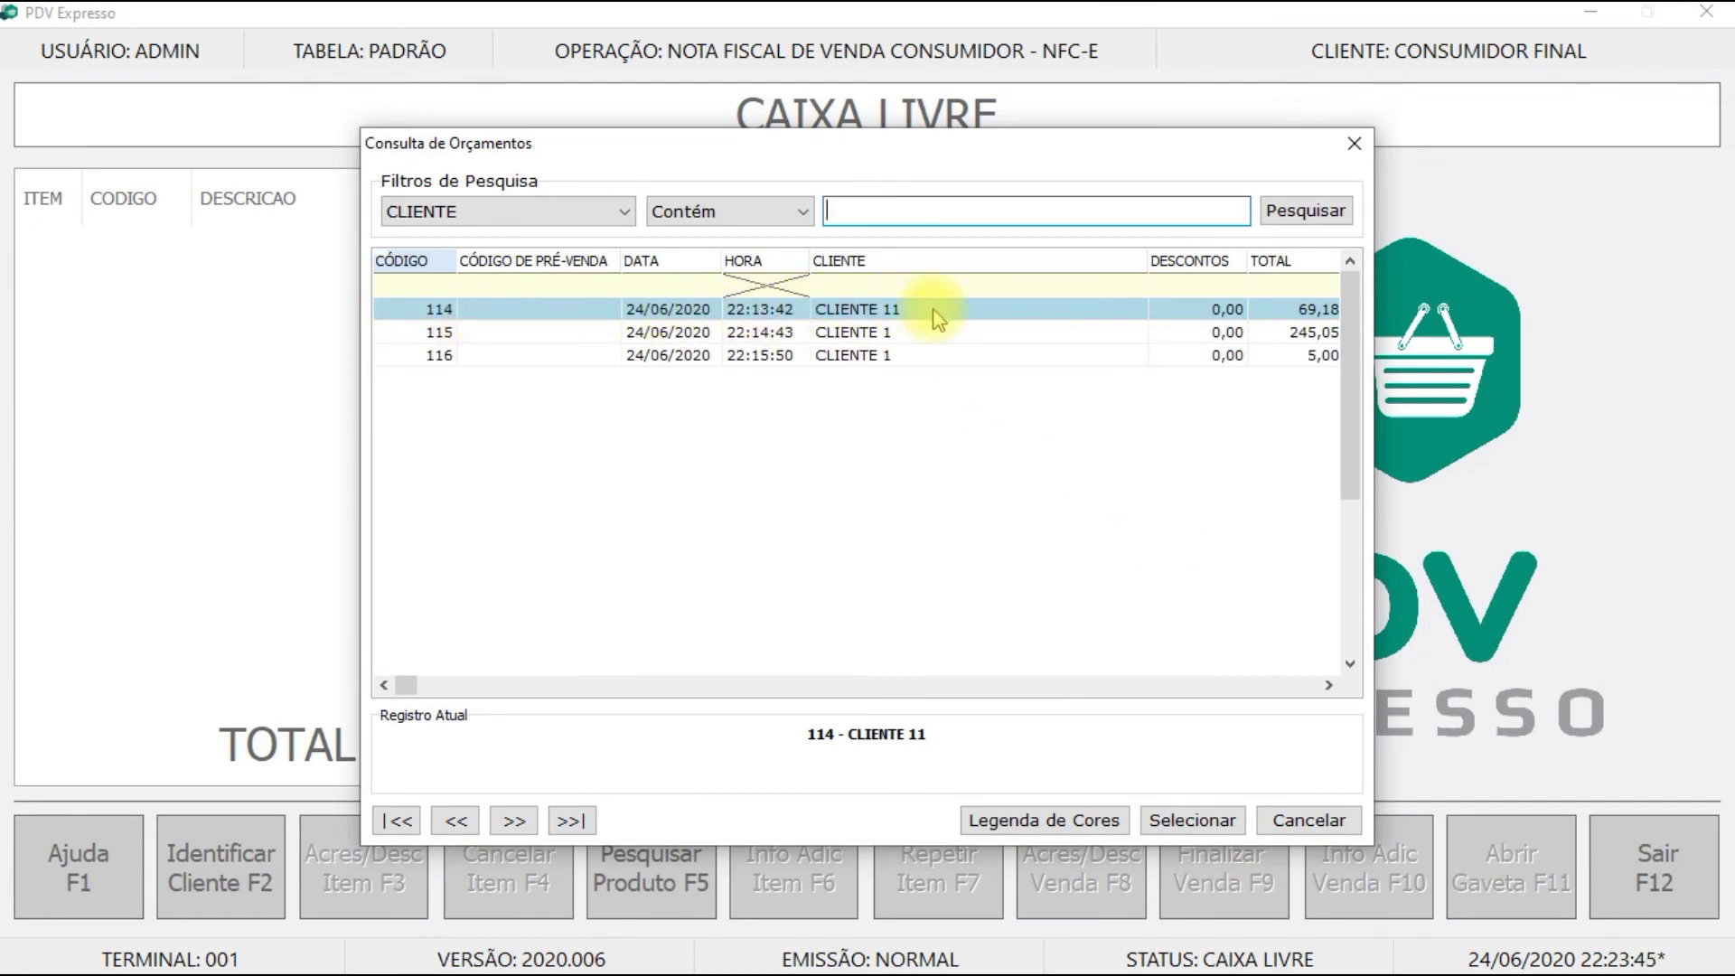
left_click(1193, 821)
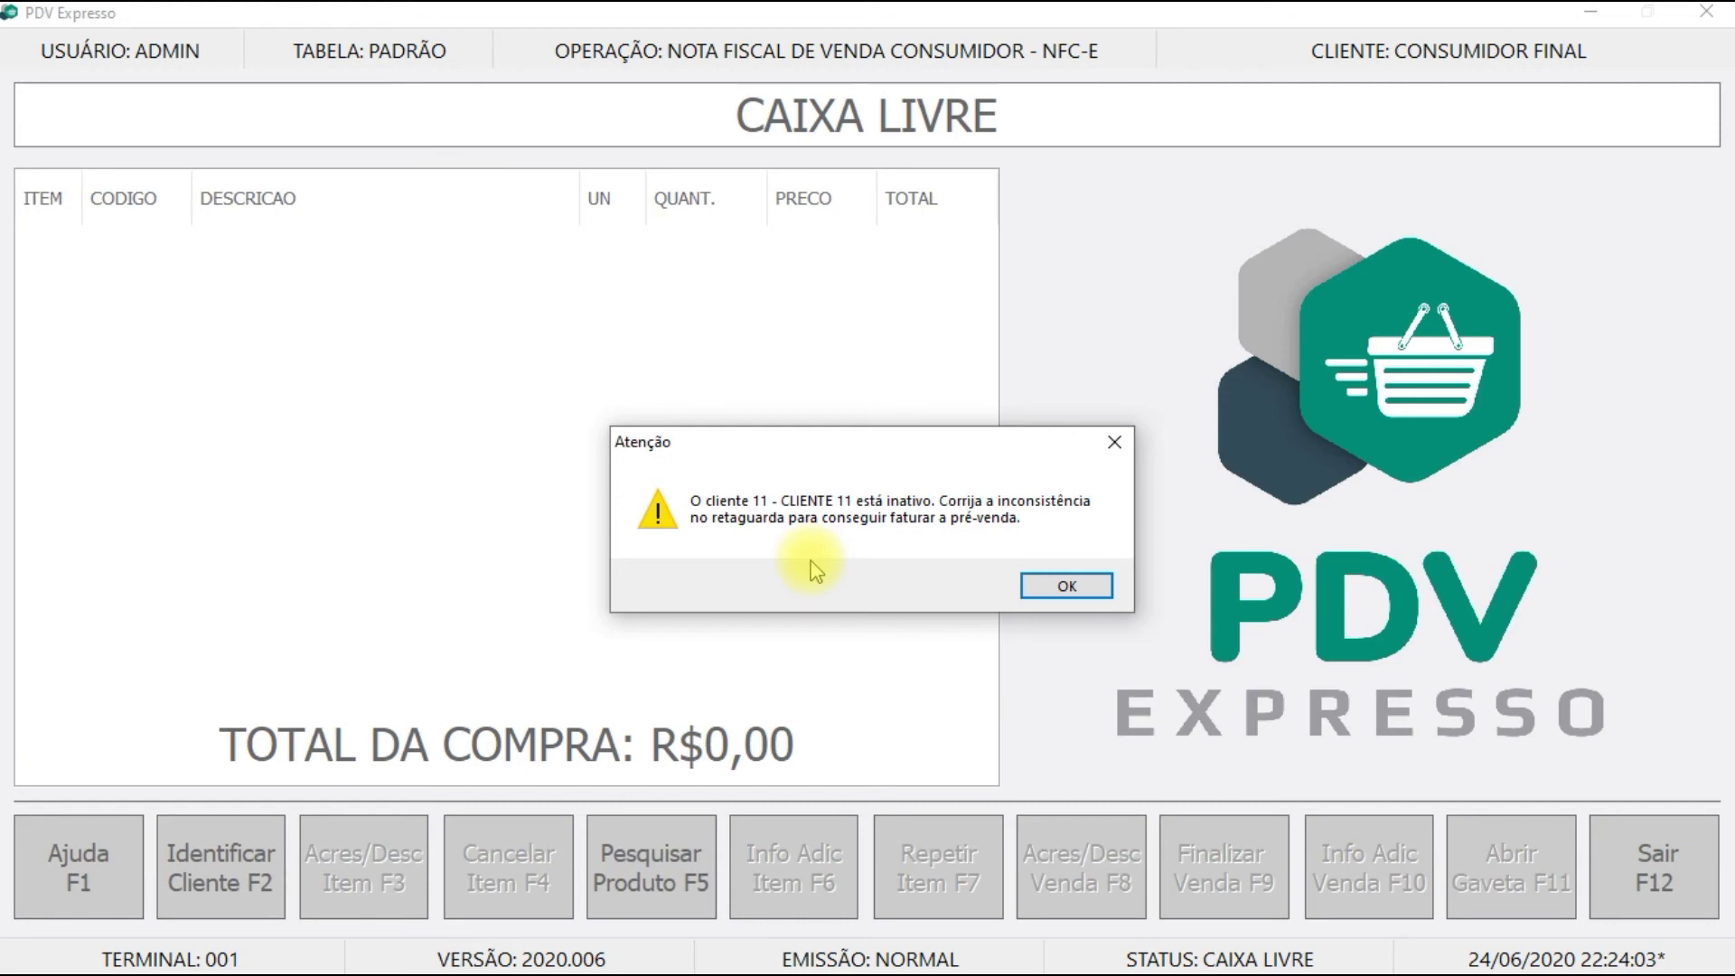
left_click(1040, 588)
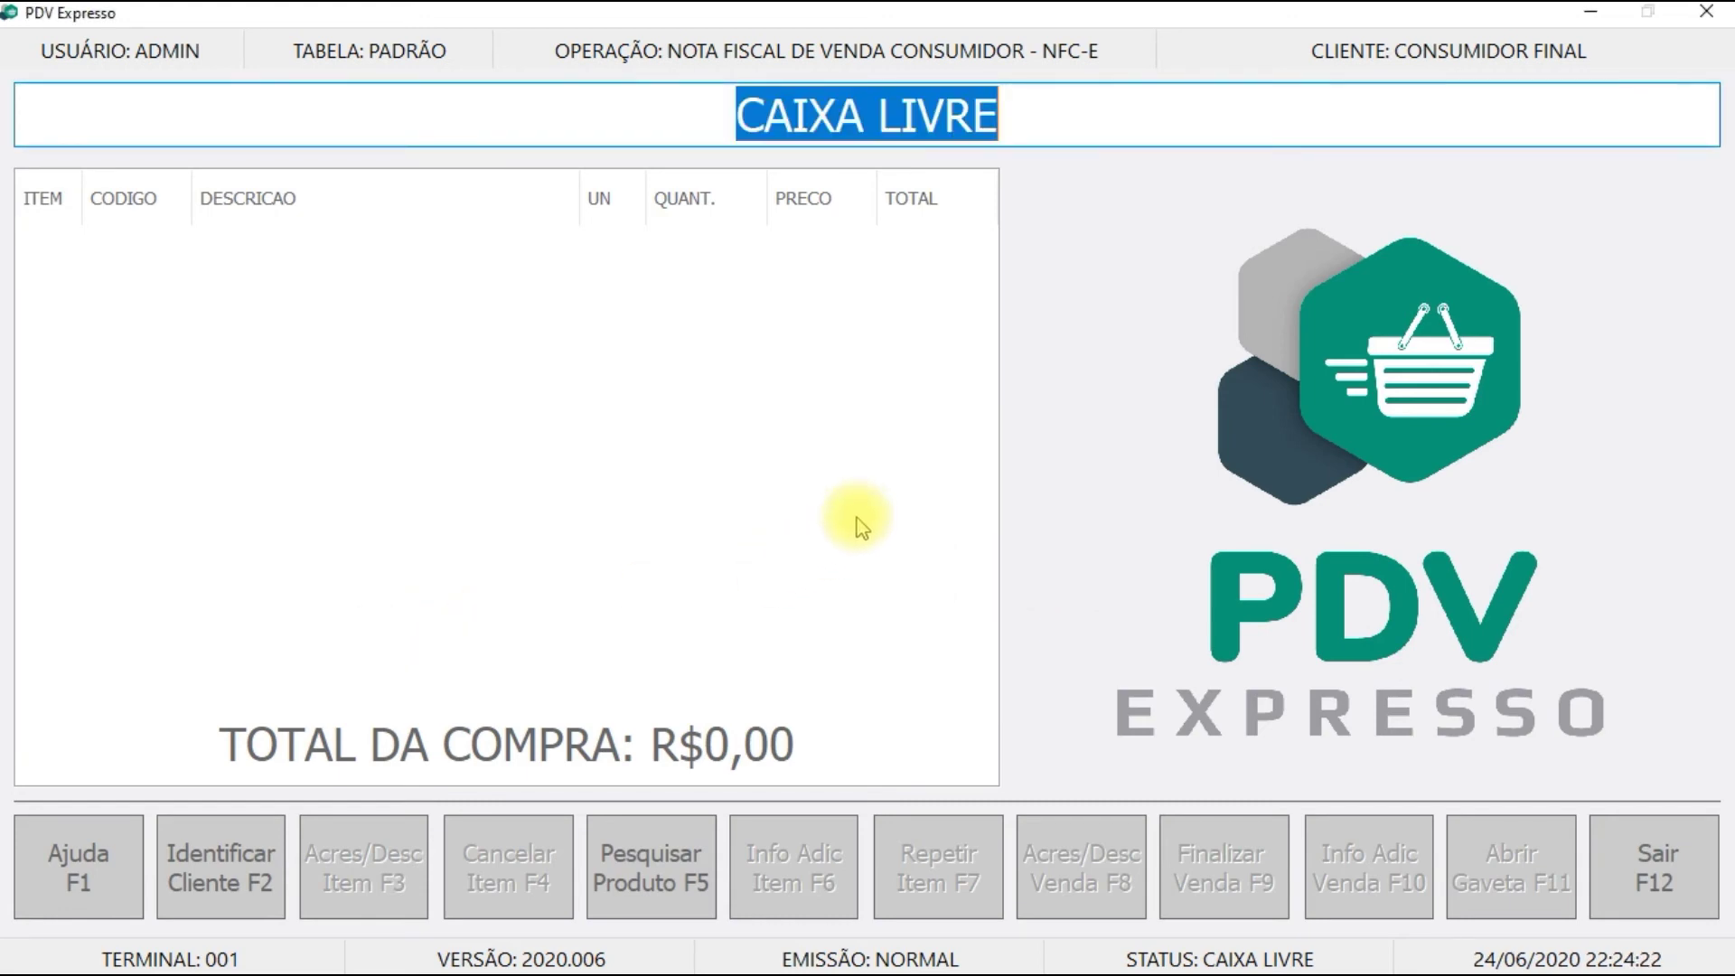
Step: Try to import the second listed pre-sale, the one totalling 245,05, into the free register
right_click(63, 852)
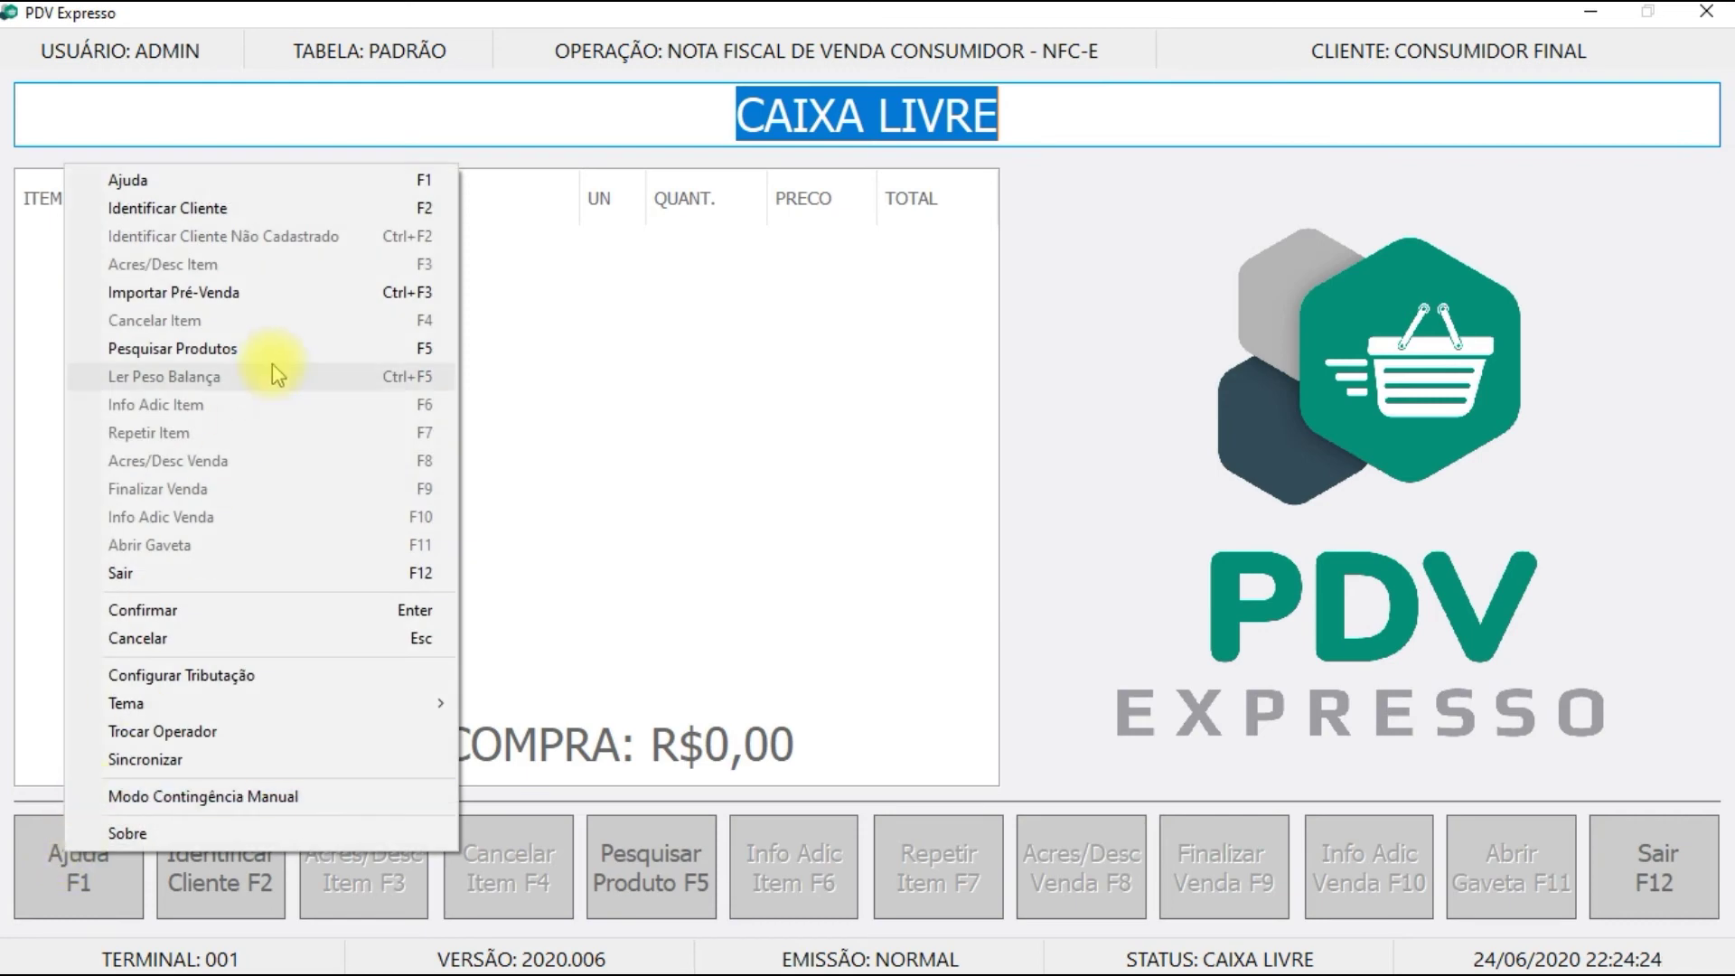
left_click(208, 294)
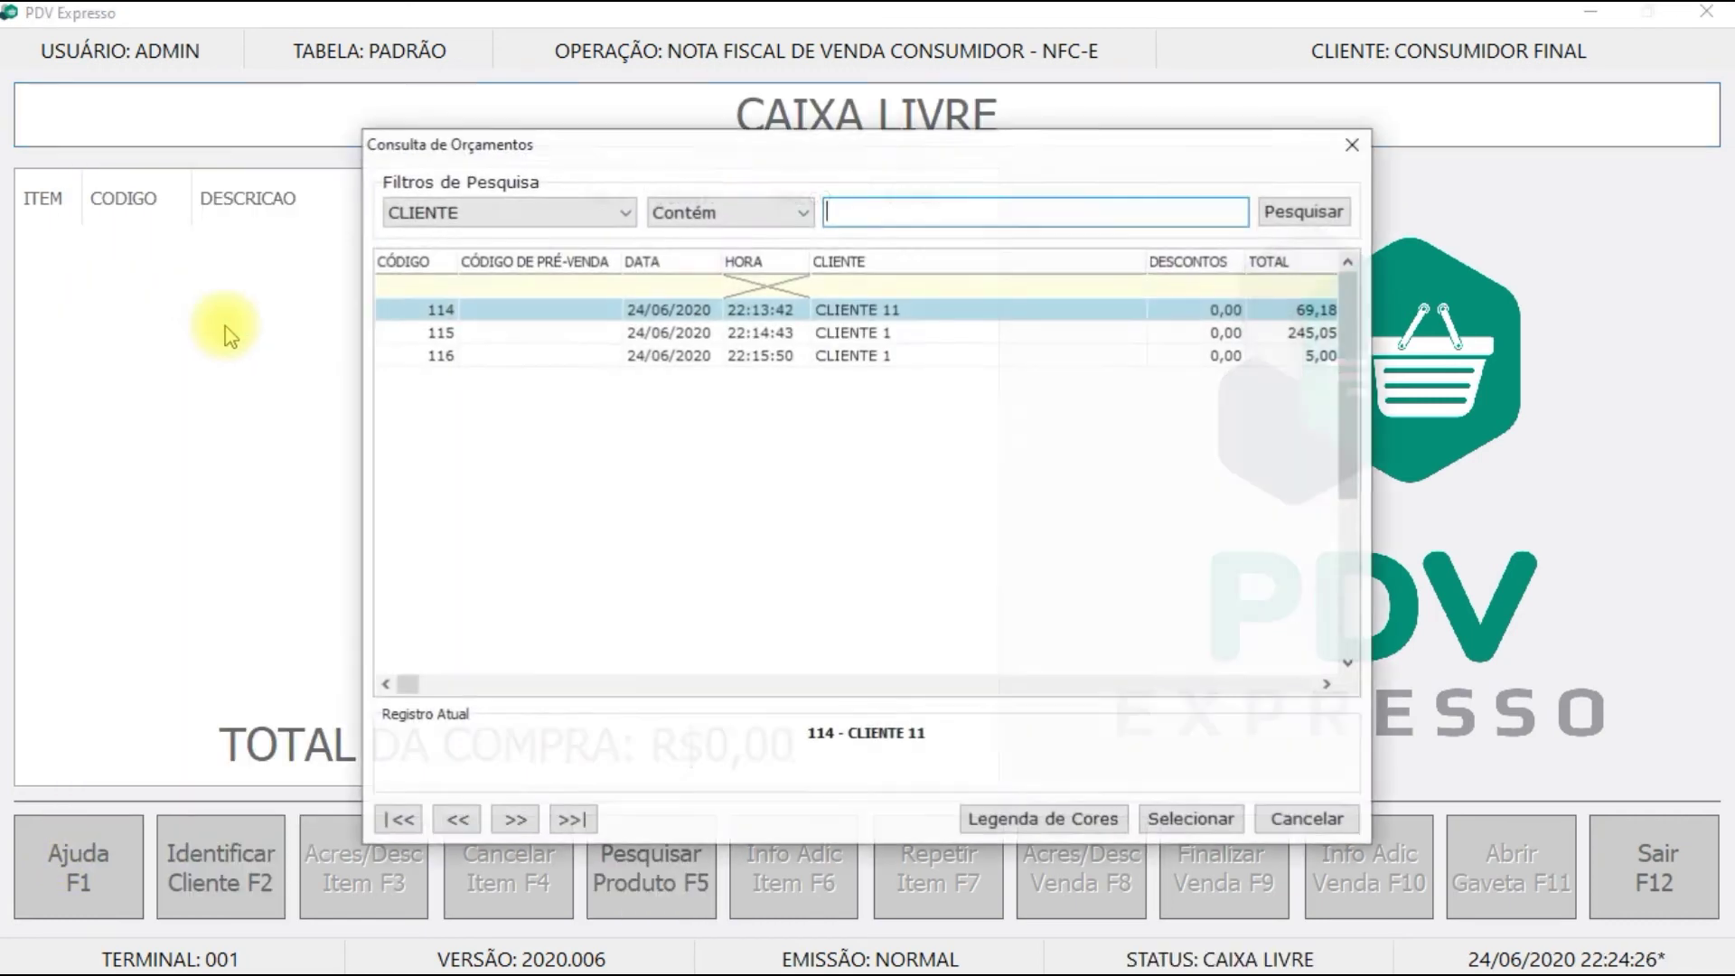
left_click(669, 333)
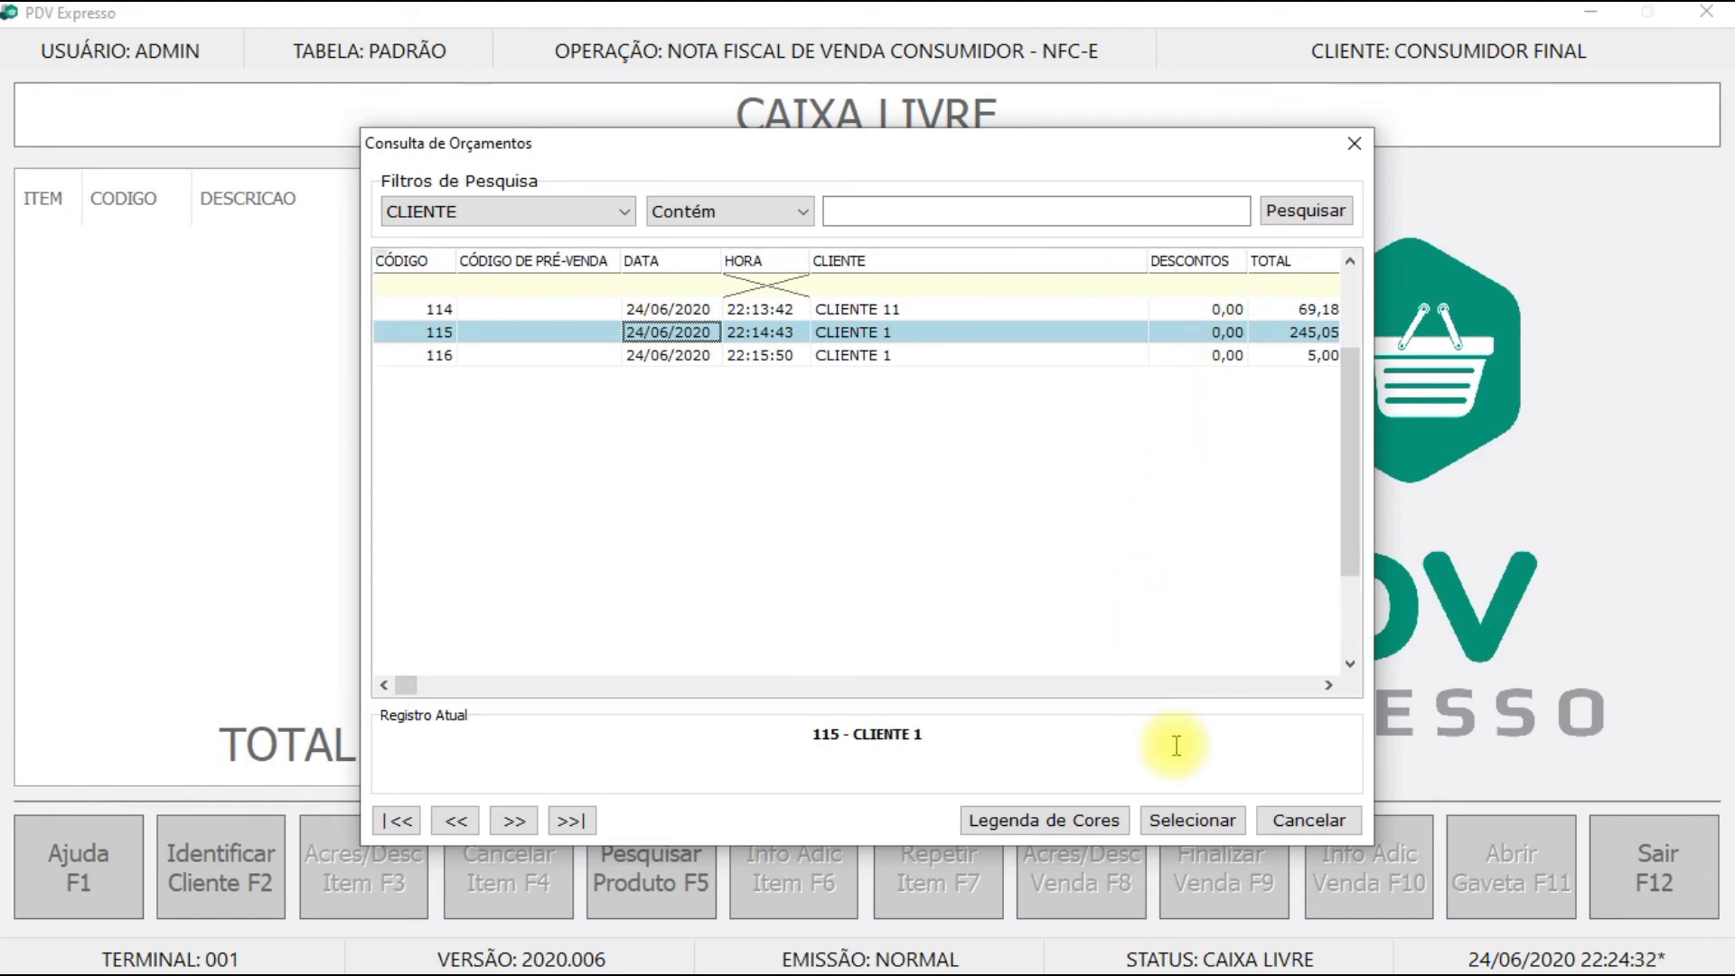
left_click(1202, 824)
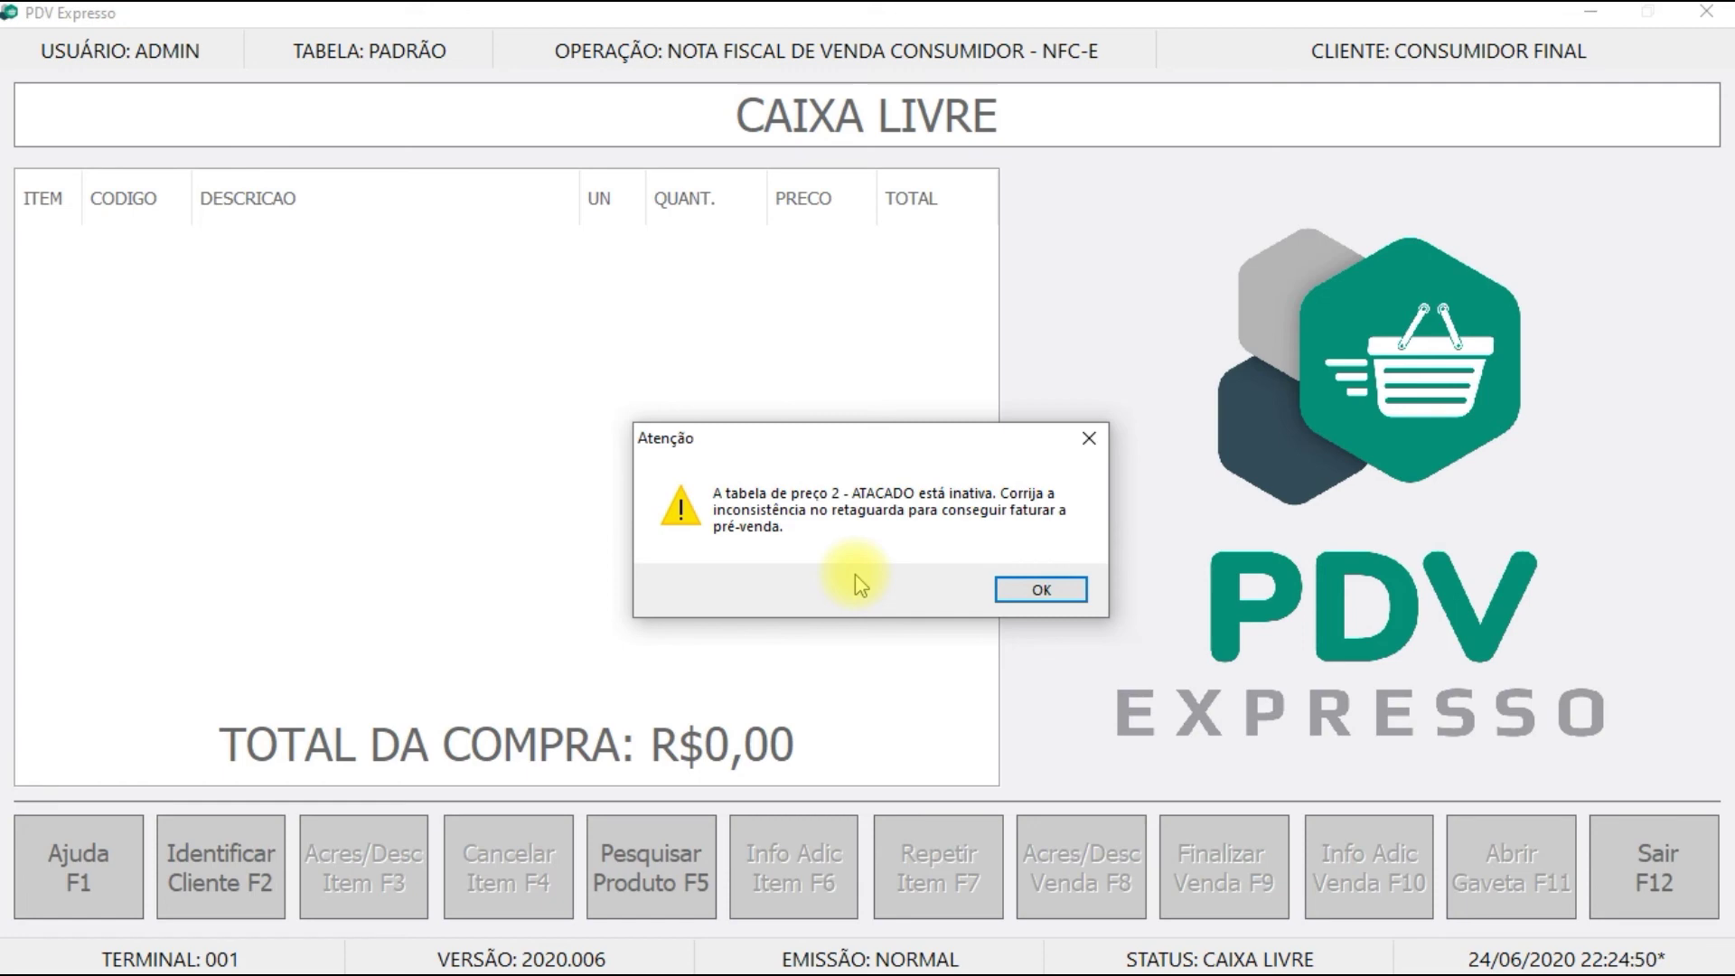
left_click(1037, 592)
Step: Try to import the third listed pre-sale, the one totalling 5,00, into the free register
right_click(61, 849)
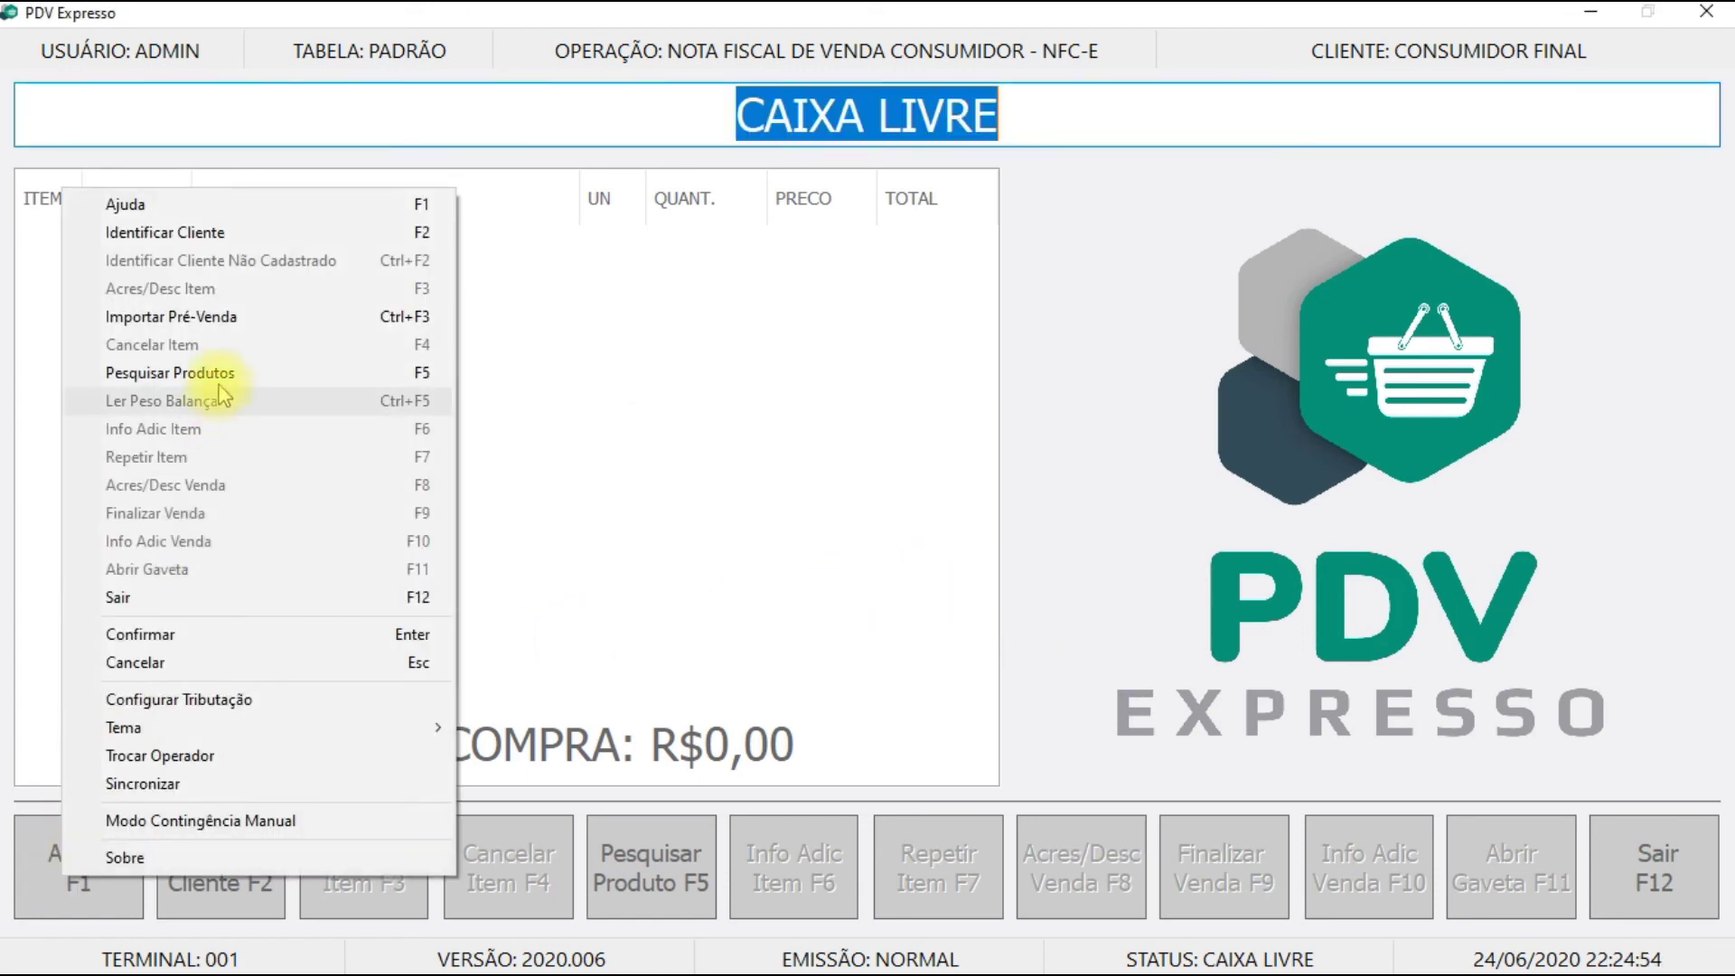
left_click(231, 316)
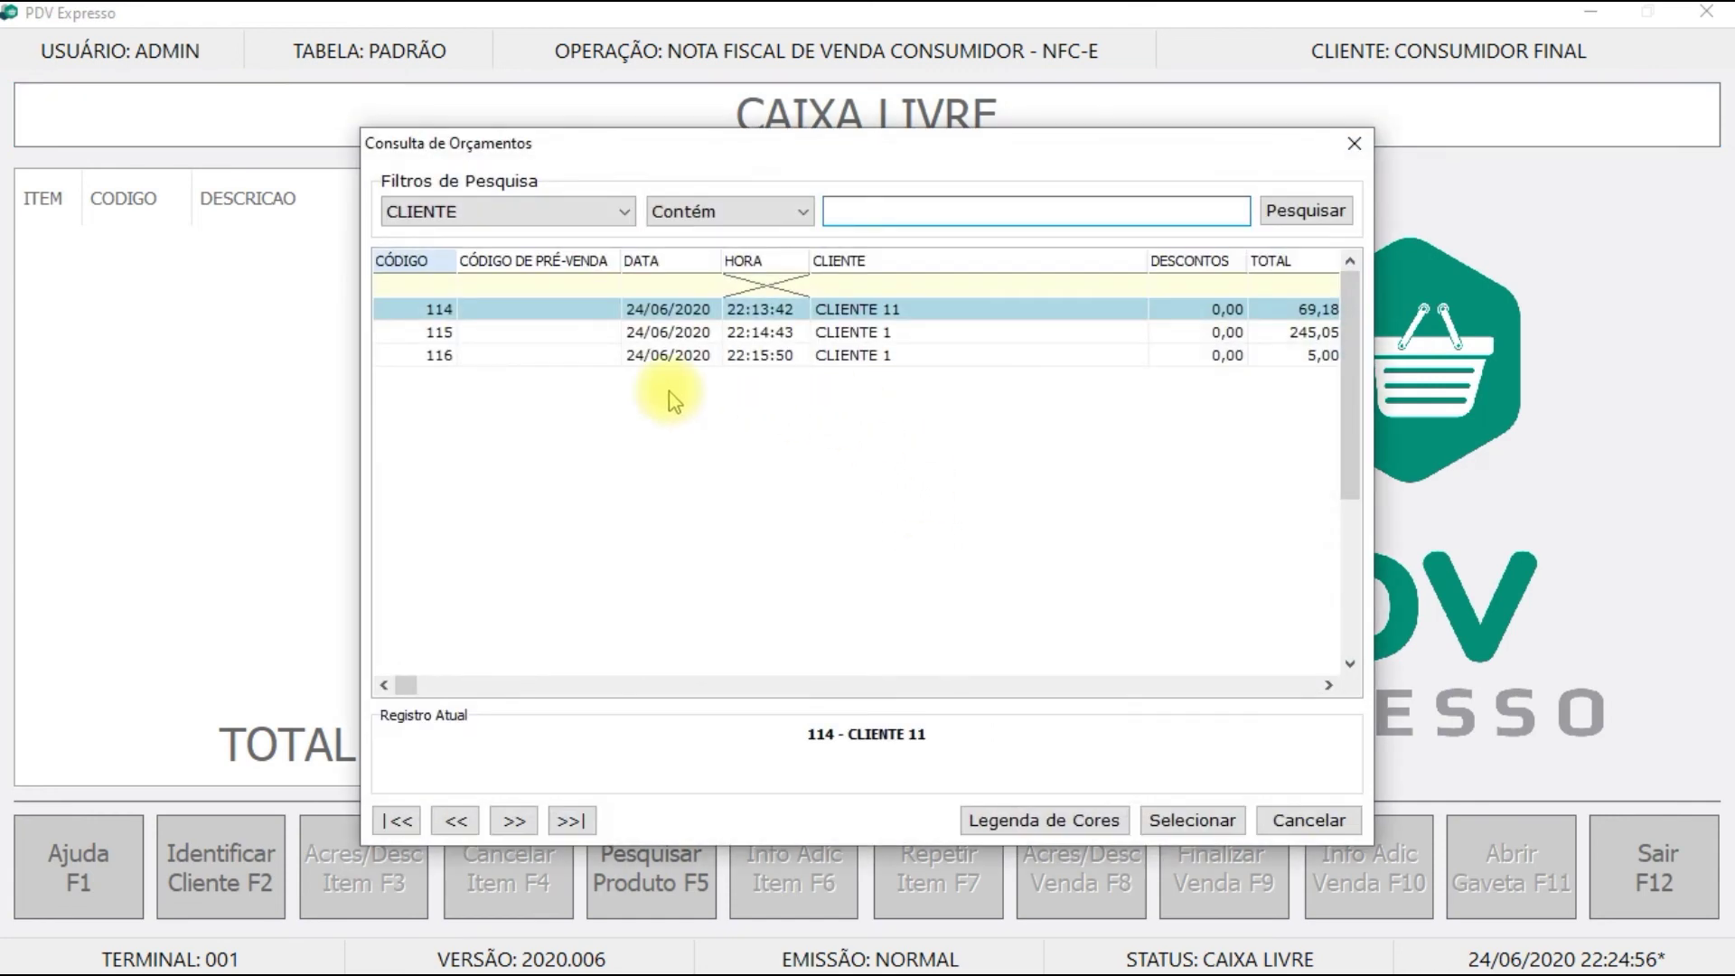
left_click(768, 356)
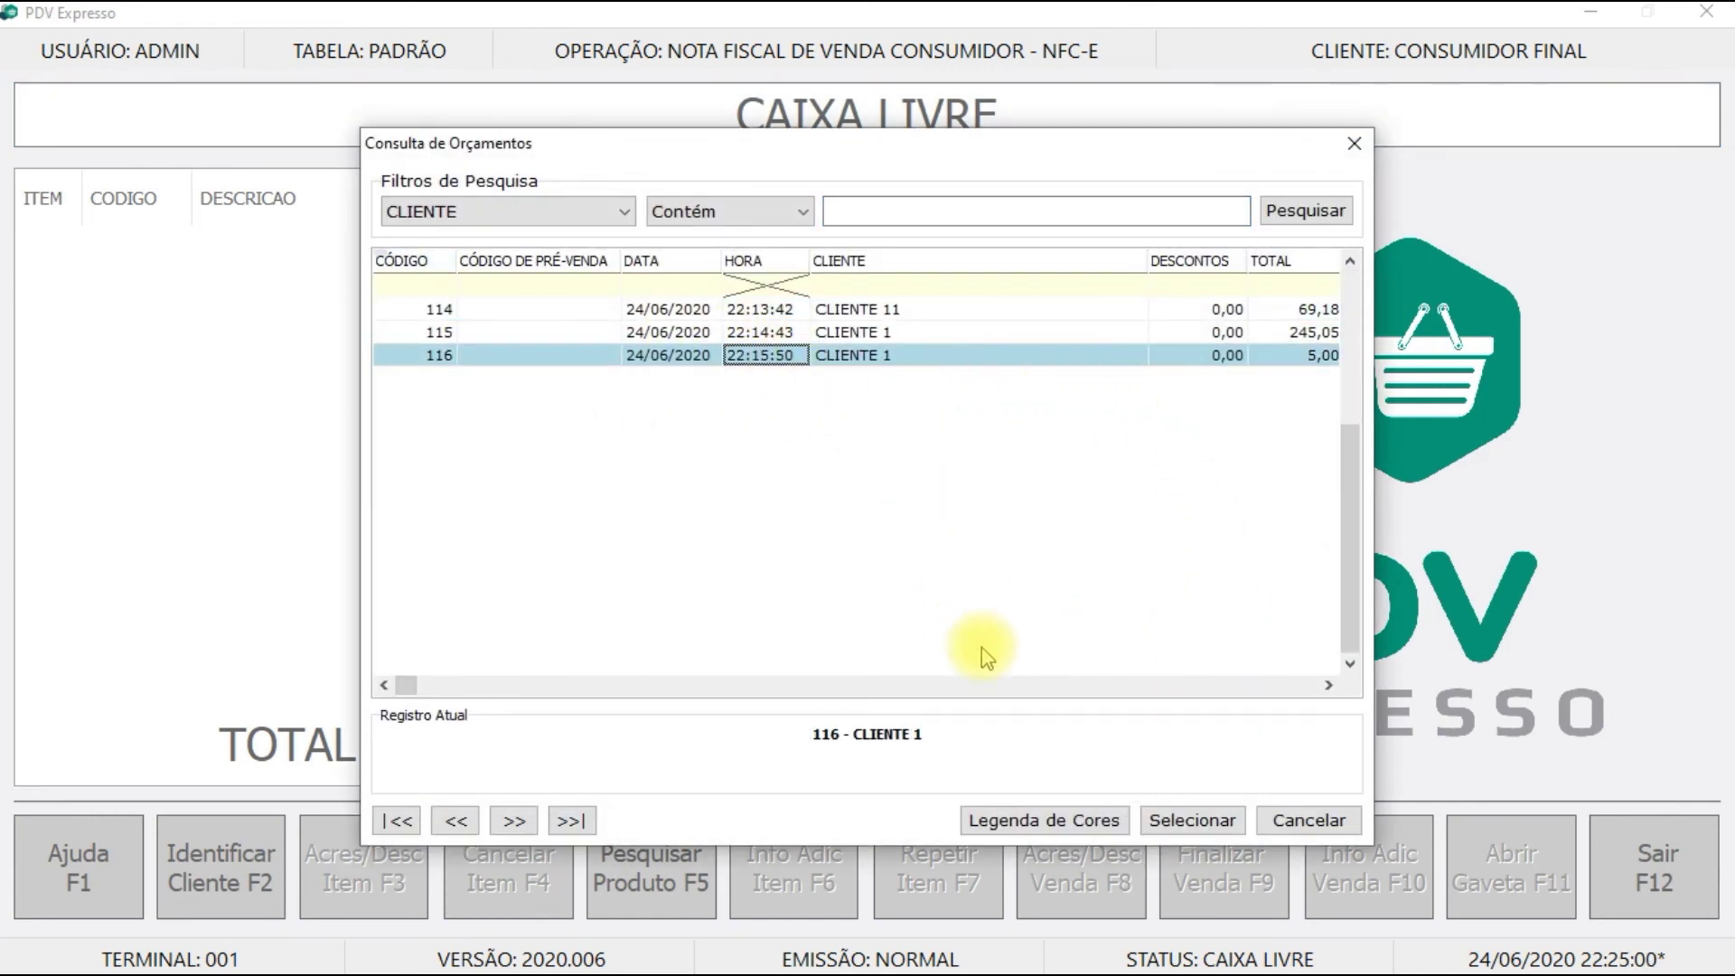
left_click(1213, 826)
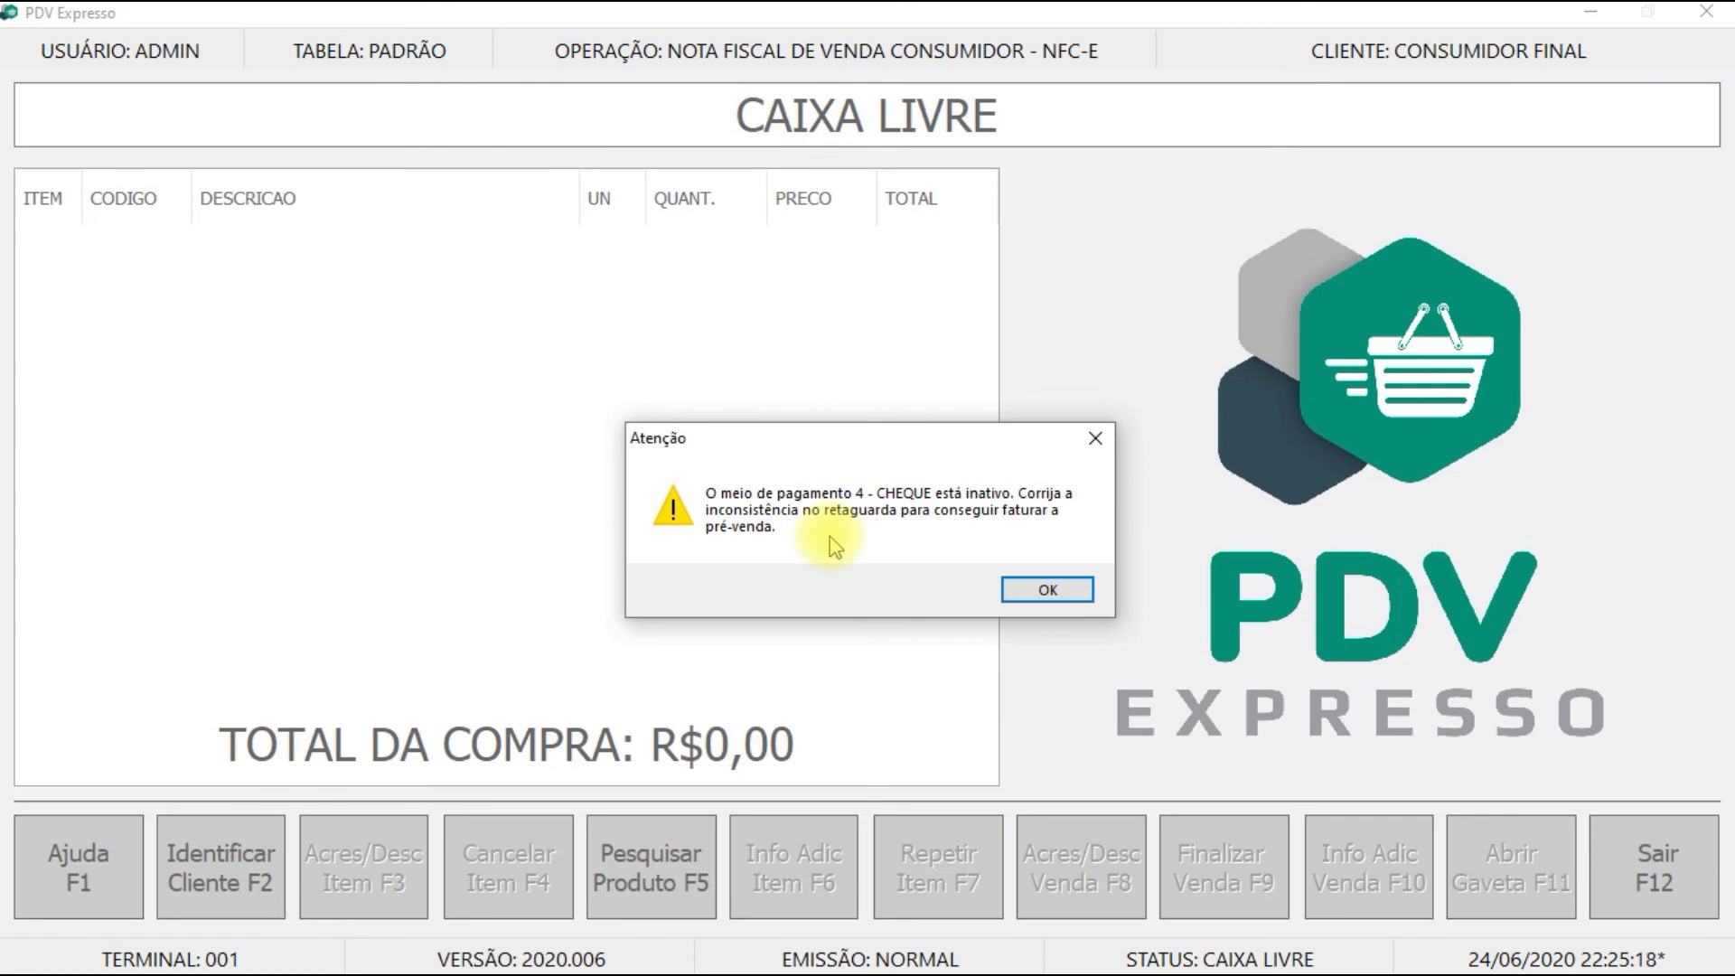
left_click(1085, 591)
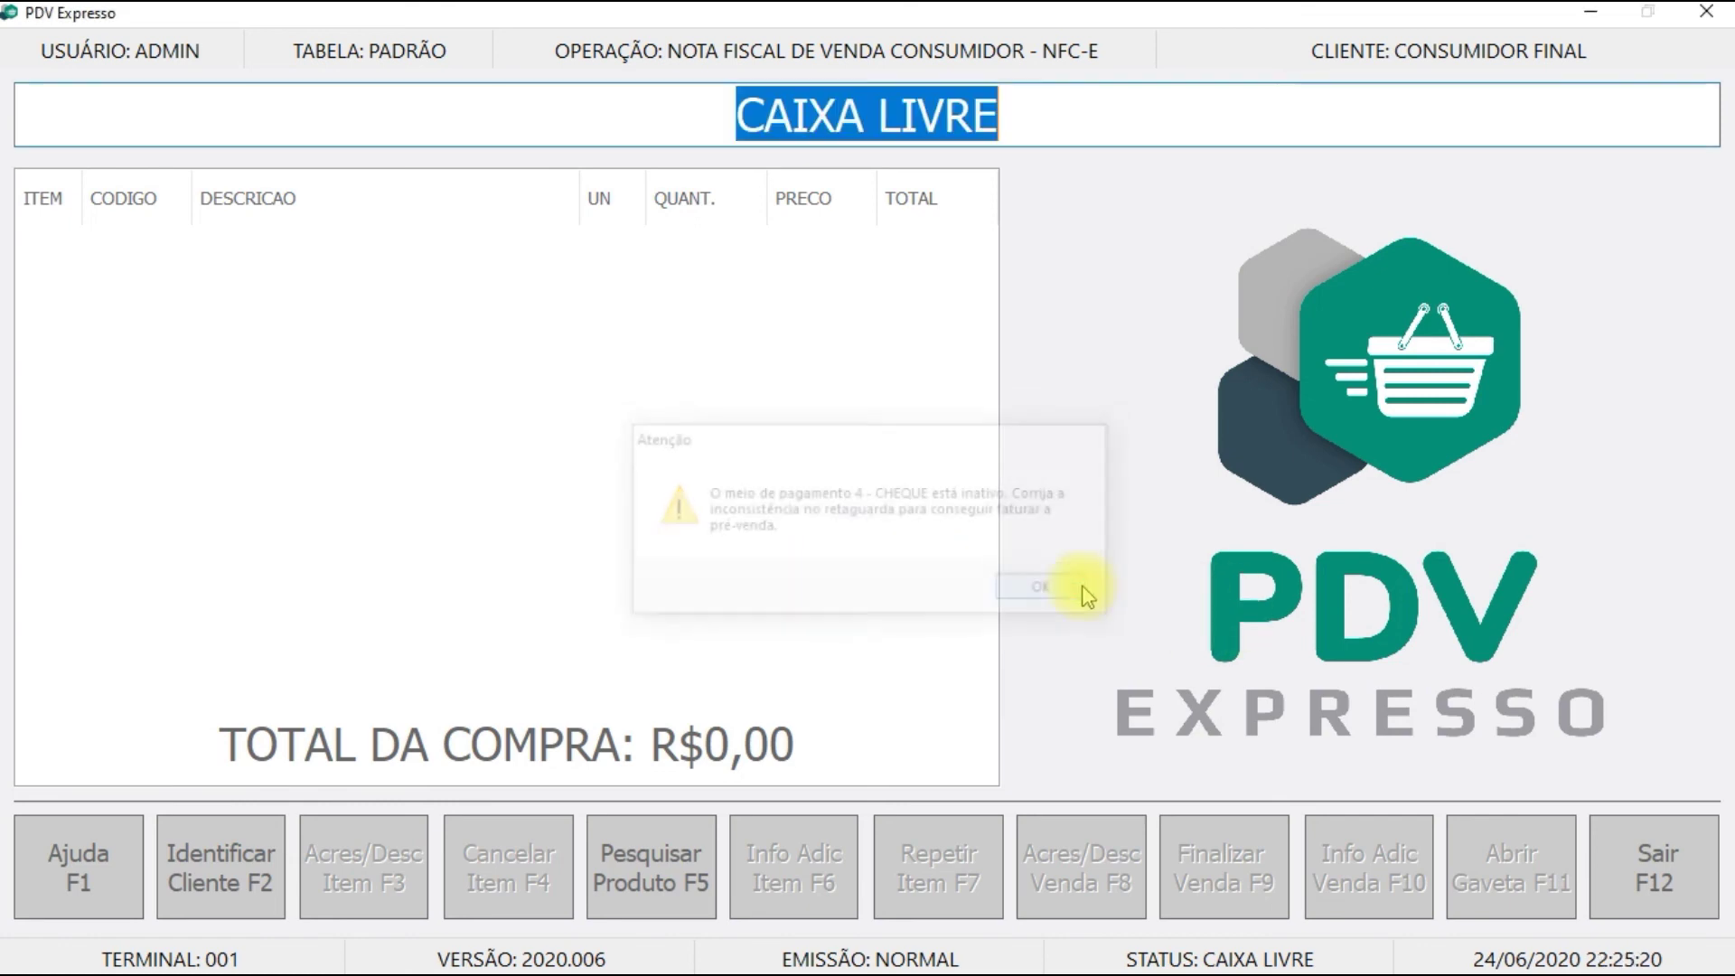